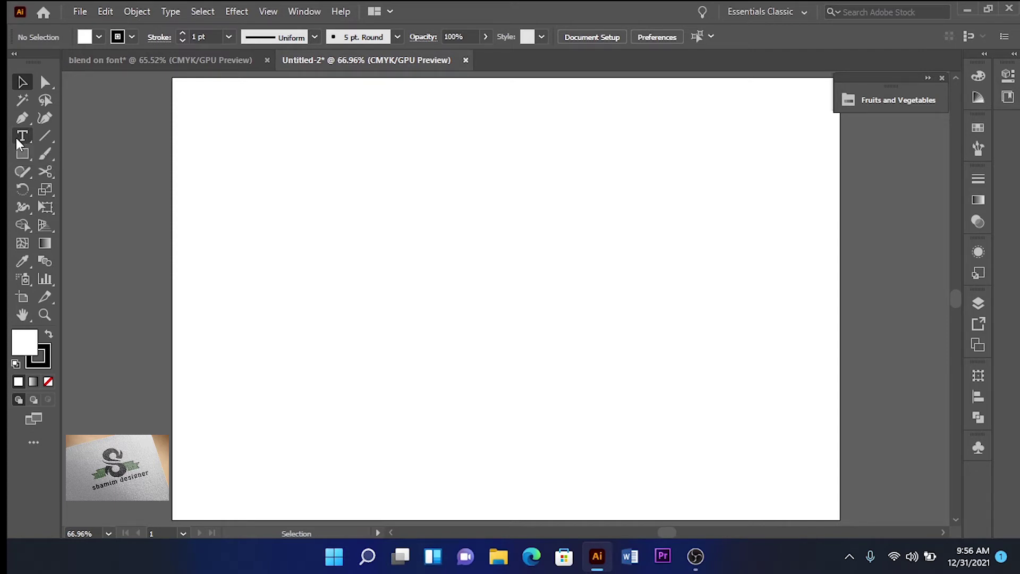
# - Open the shape-tool flyout under the Rectangle tool on the empty Untitled-2 artboard
pyautogui.click(22, 155)
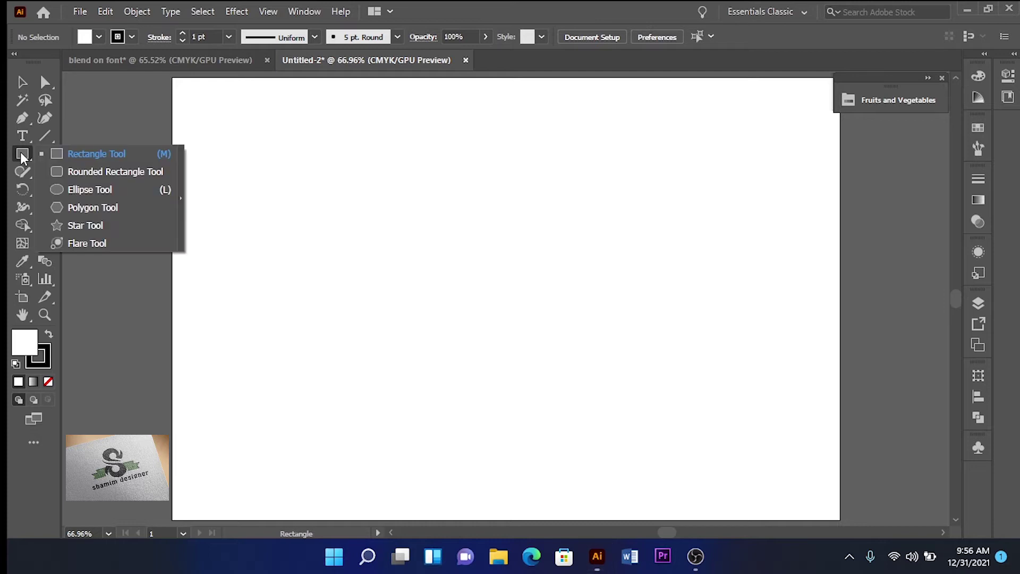
# - Draw a small circle near the artboard's top-right with the Ellipse tool
pyautogui.click(77, 190)
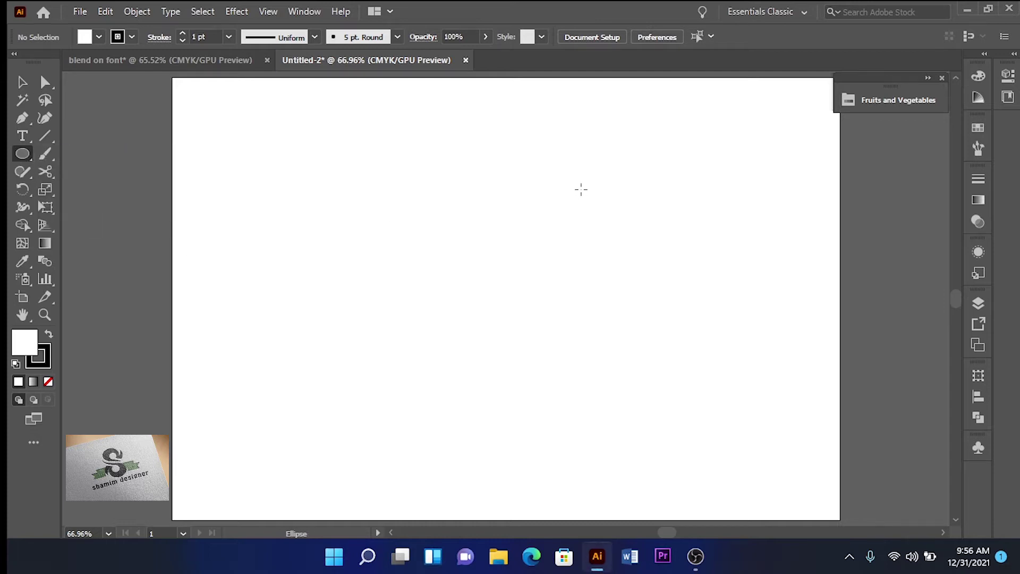
pyautogui.moveTo(694, 119)
pyautogui.mouseDown()
pyautogui.moveTo(755, 182)
pyautogui.moveTo(749, 166)
pyautogui.mouseUp()
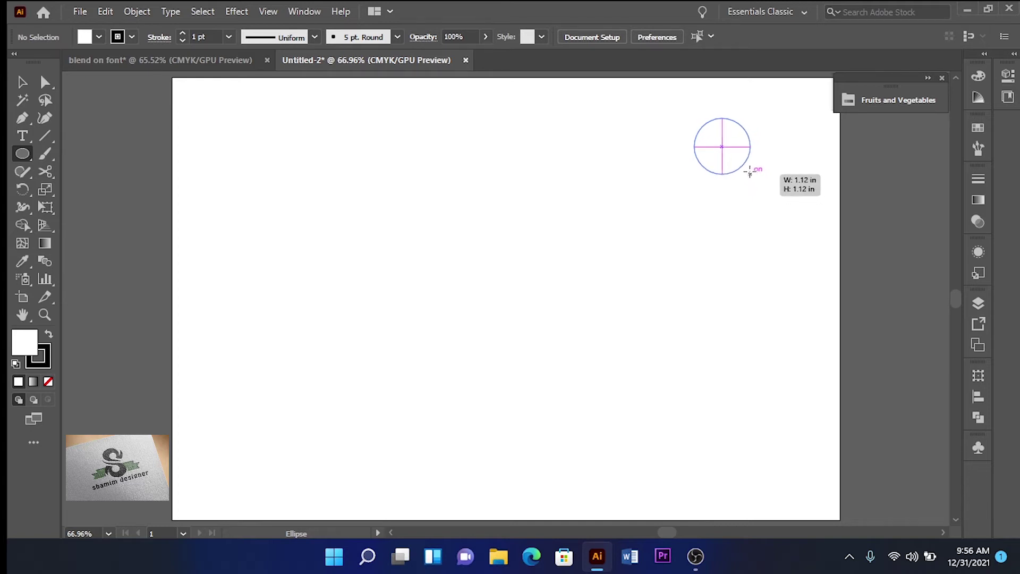
pyautogui.moveTo(748, 167); pyautogui.dragTo(749, 171)
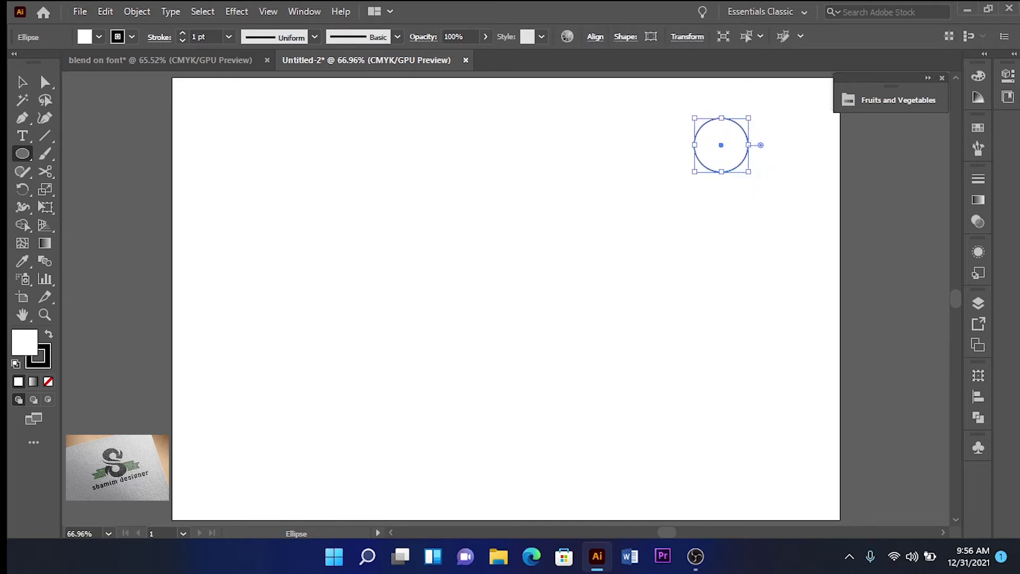
# - Fill the circle with the green gradient from the Fruits and Vegetables swatch library
pyautogui.click(917, 101)
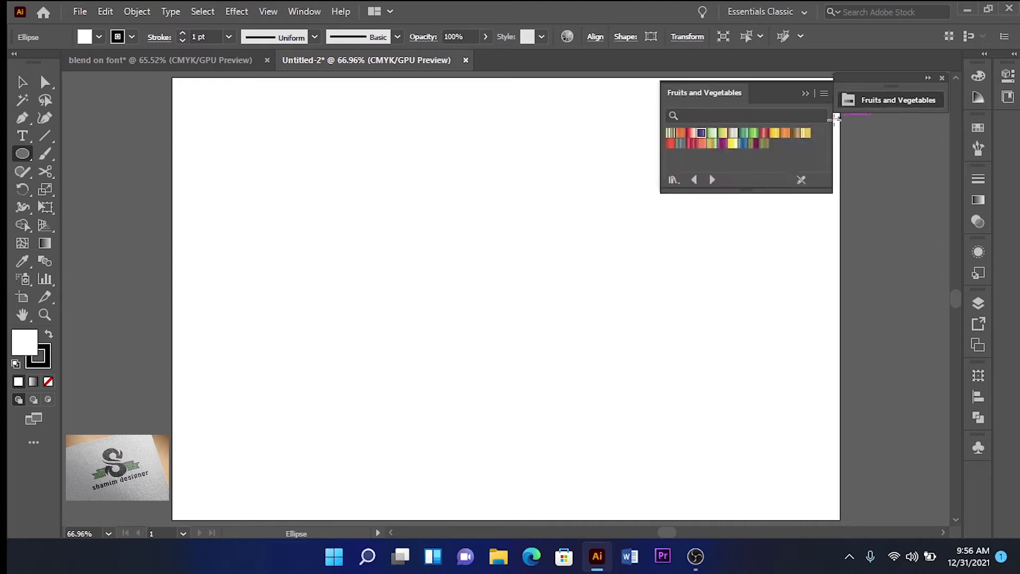
pyautogui.click(753, 132)
pyautogui.moveTo(770, 94)
pyautogui.mouseDown()
pyautogui.moveTo(791, 158)
pyautogui.moveTo(848, 226)
pyautogui.mouseUp()
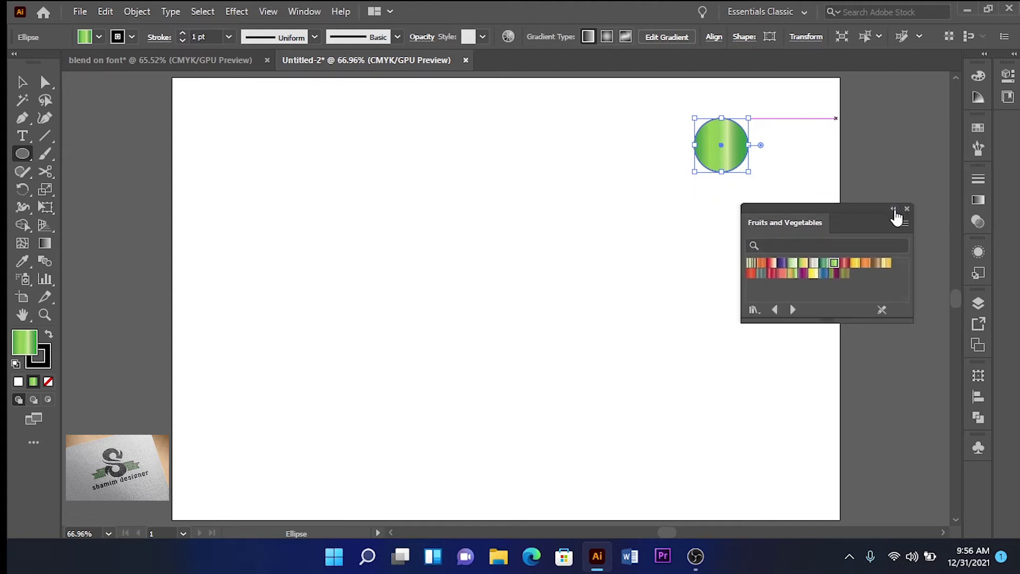
pyautogui.click(894, 209)
pyautogui.moveTo(809, 210); pyautogui.dragTo(897, 103)
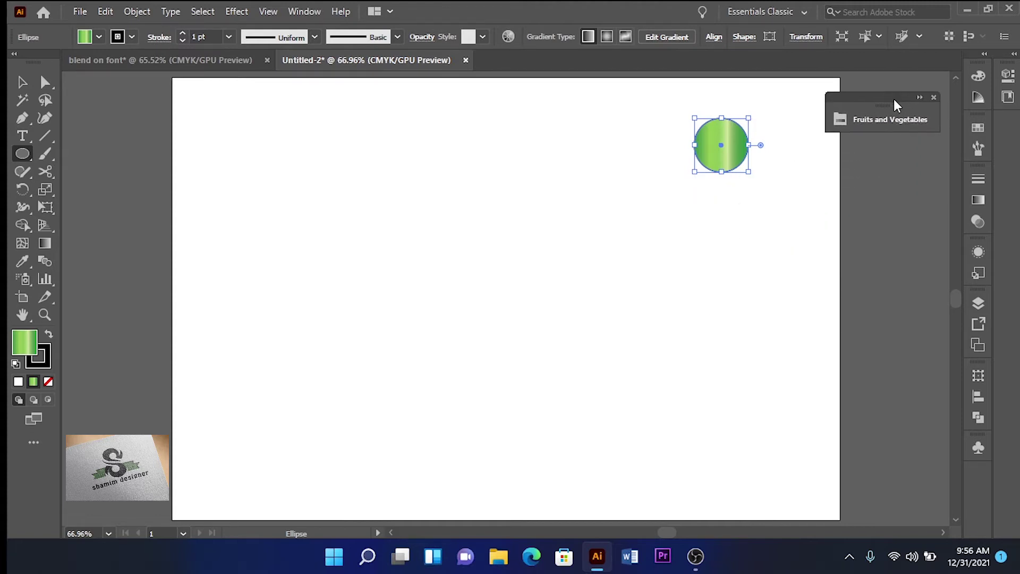
pyautogui.click(22, 82)
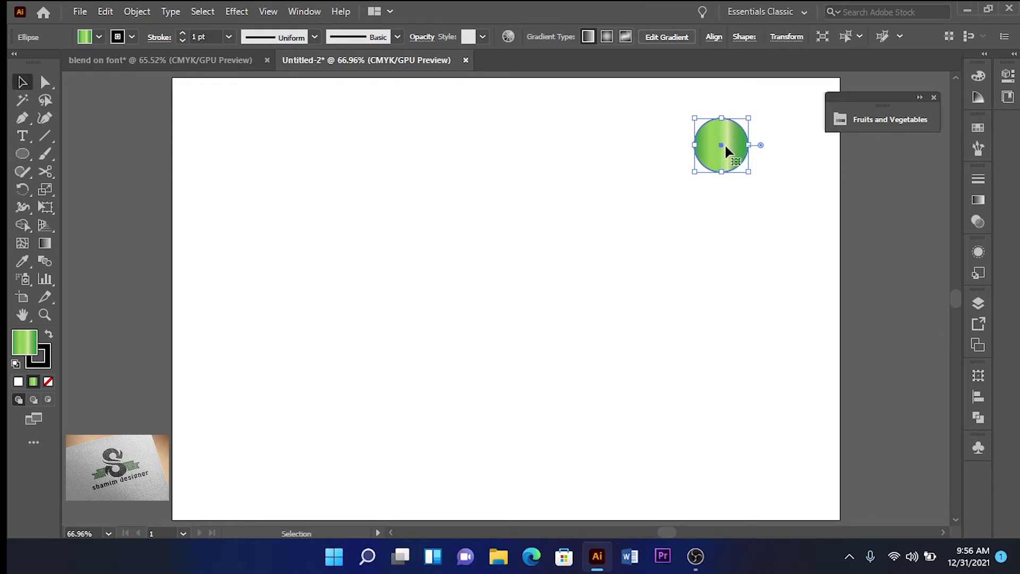
# - Alt+Shift-drag a copy of the circle straight below it and set both strokes to None
pyautogui.moveTo(726, 146); pyautogui.dragTo(737, 442)
pyautogui.moveTo(653, 136)
pyautogui.mouseDown()
pyautogui.moveTo(760, 349)
pyautogui.moveTo(790, 435)
pyautogui.mouseUp()
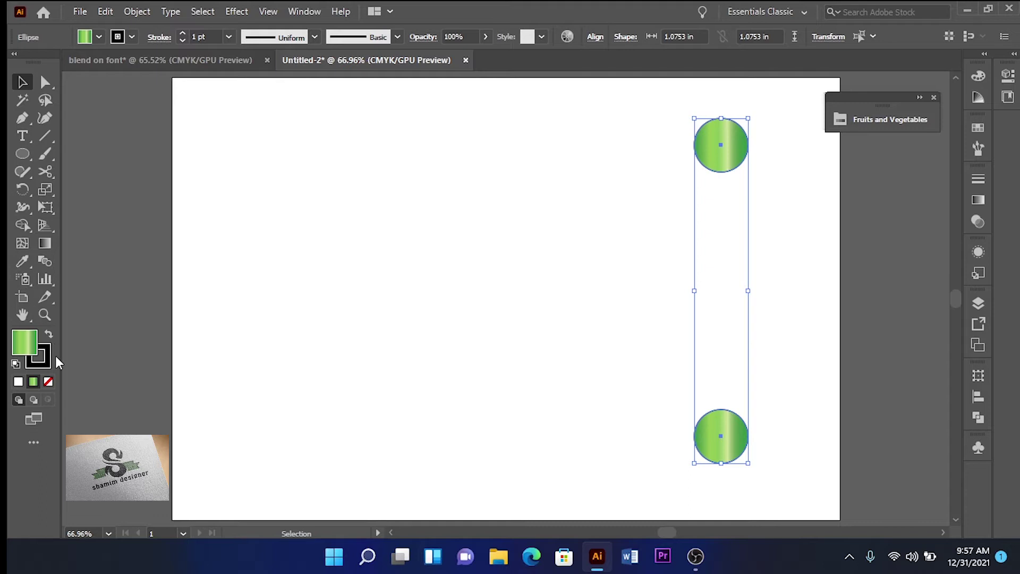
pyautogui.click(46, 365)
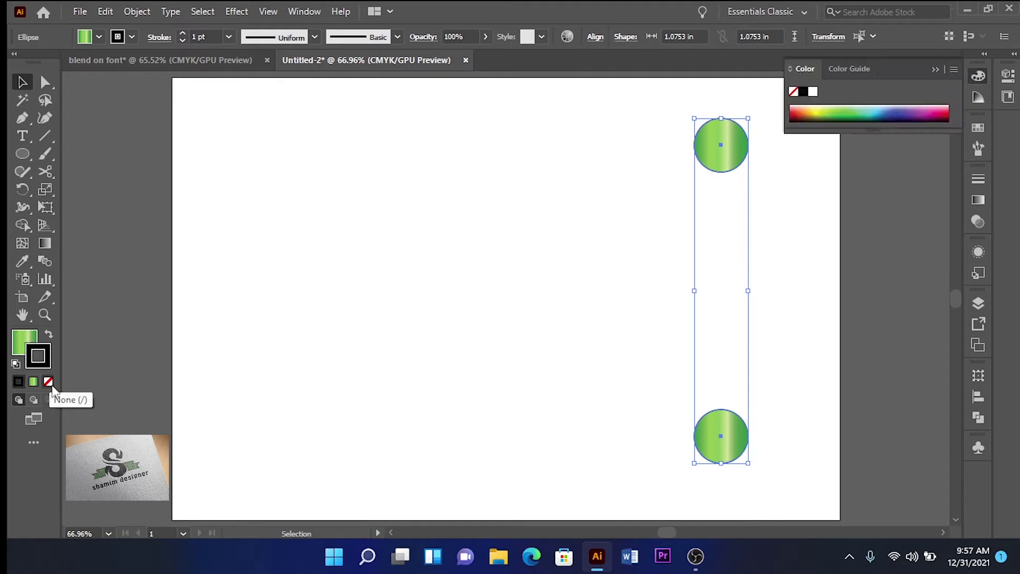
pyautogui.click(49, 383)
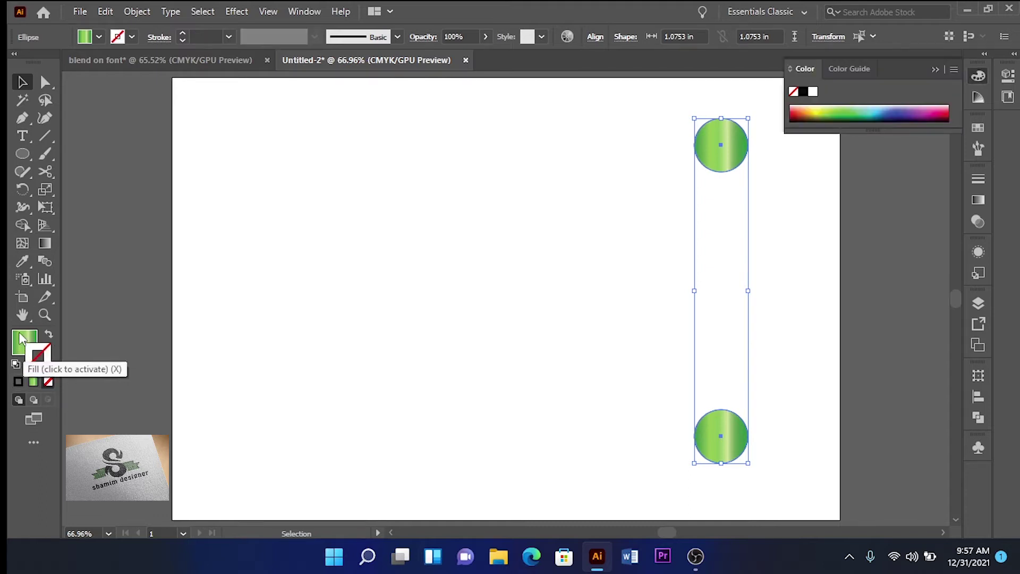
pyautogui.click(20, 341)
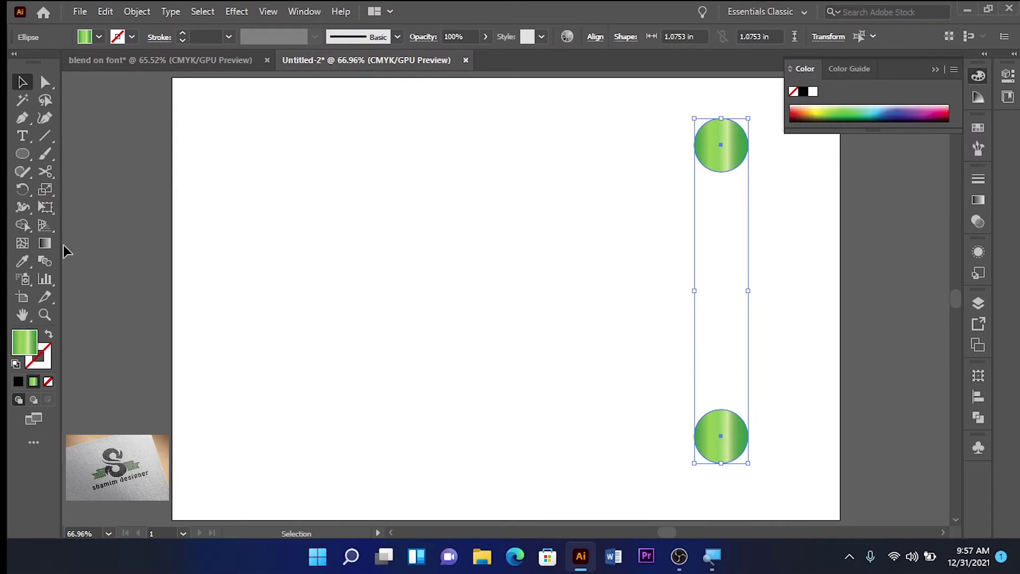
pyautogui.click(43, 263)
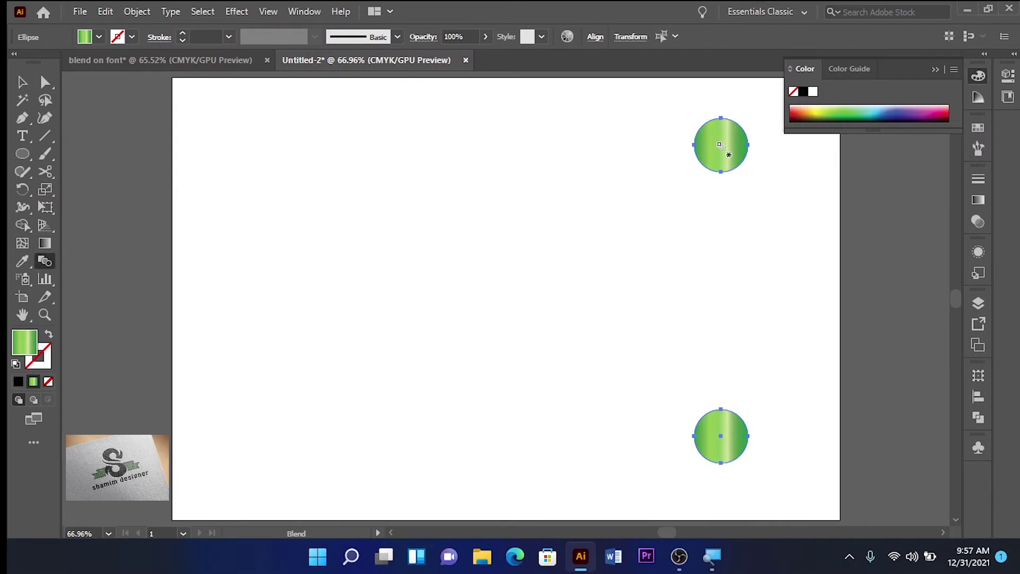
# - Blend the two circles using Specified Distance spacing, then deselect the resulting tube
pyautogui.click(722, 437)
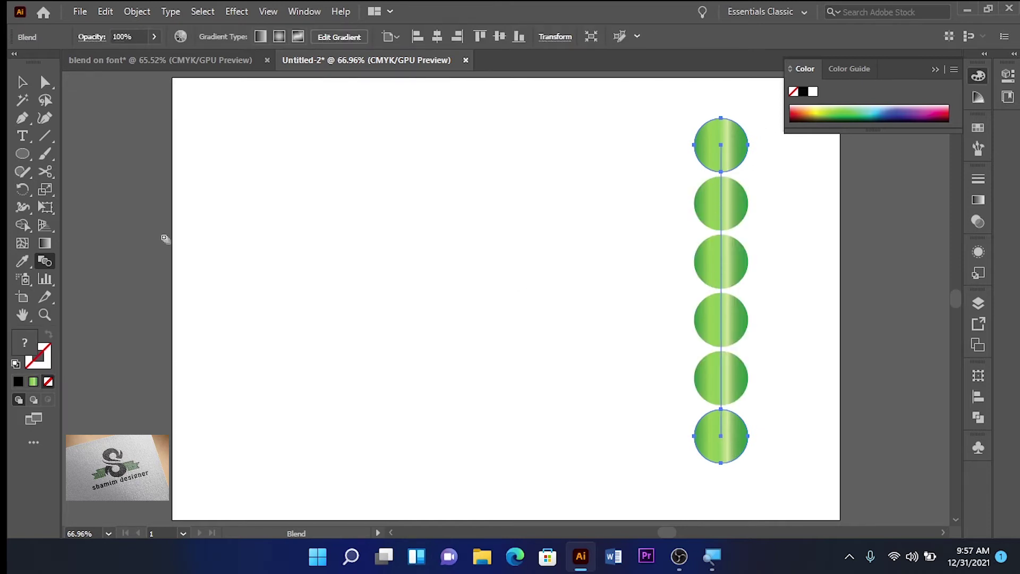
pyautogui.doubleClick(48, 264)
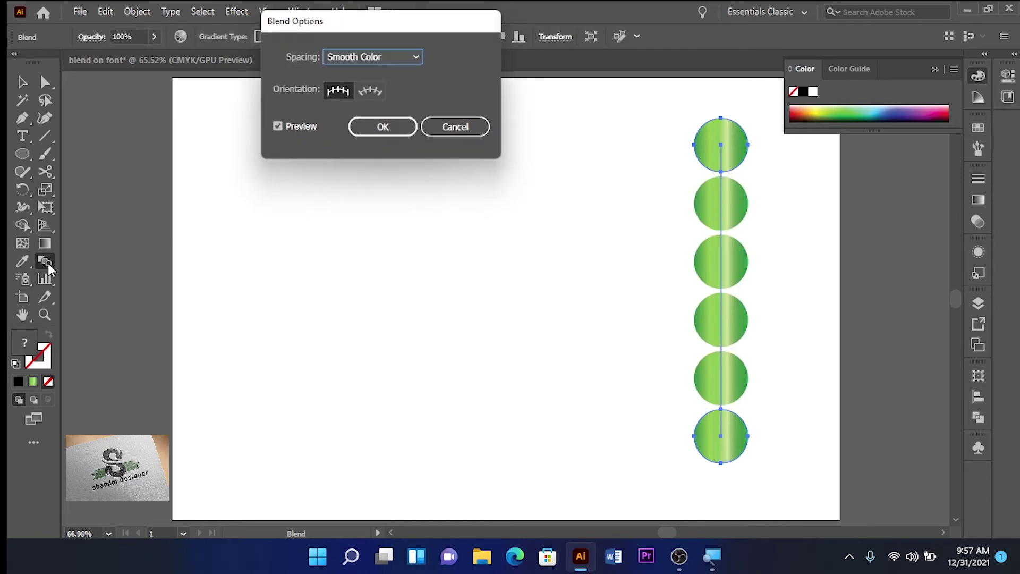
pyautogui.click(418, 59)
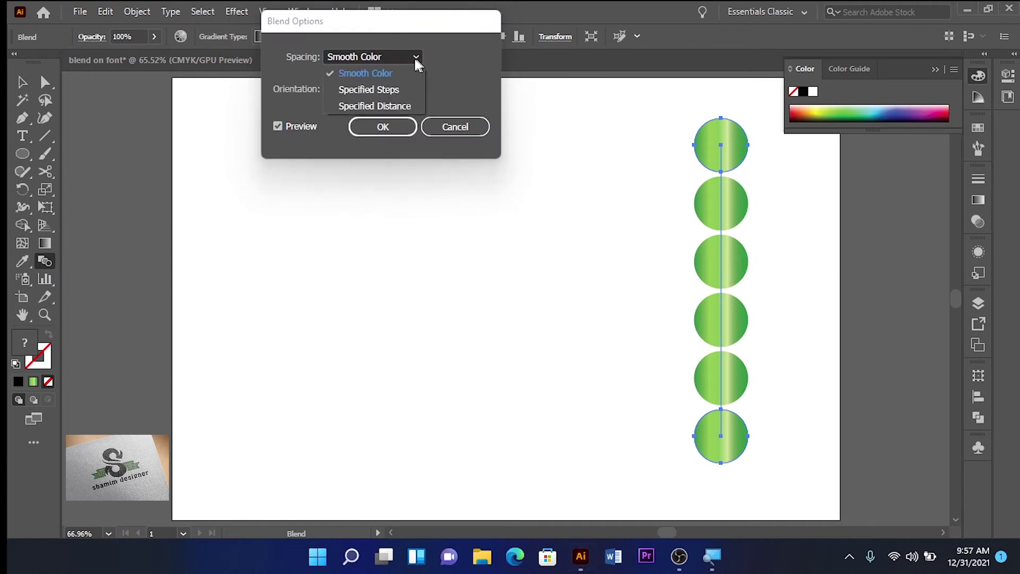
pyautogui.click(369, 106)
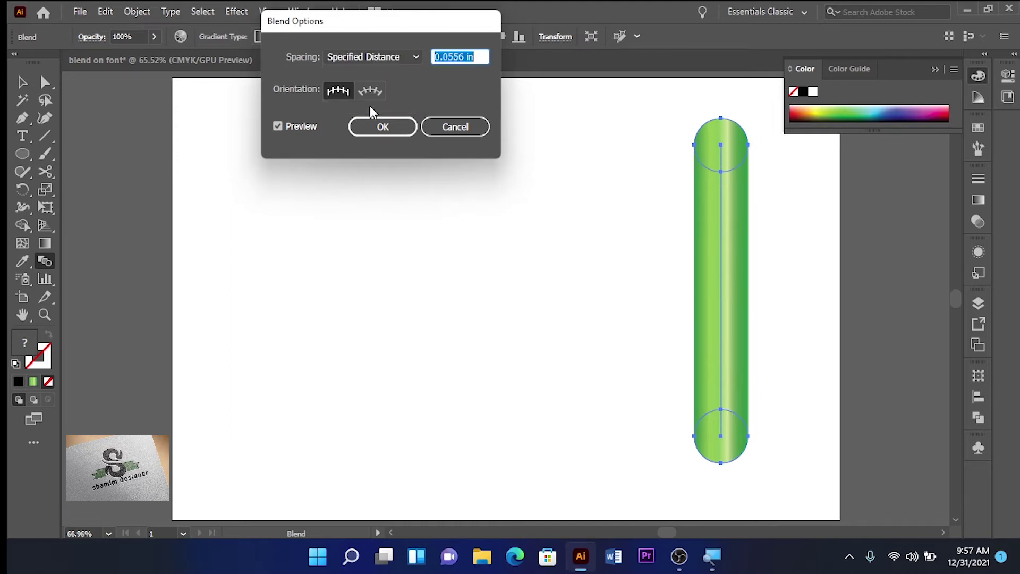
pyautogui.click(387, 126)
pyautogui.click(22, 82)
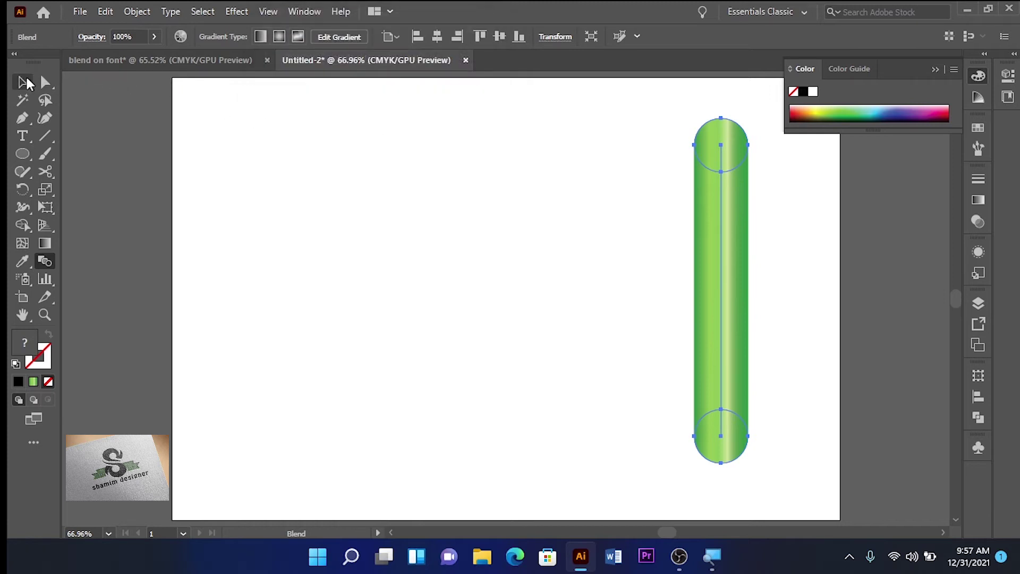
pyautogui.click(331, 249)
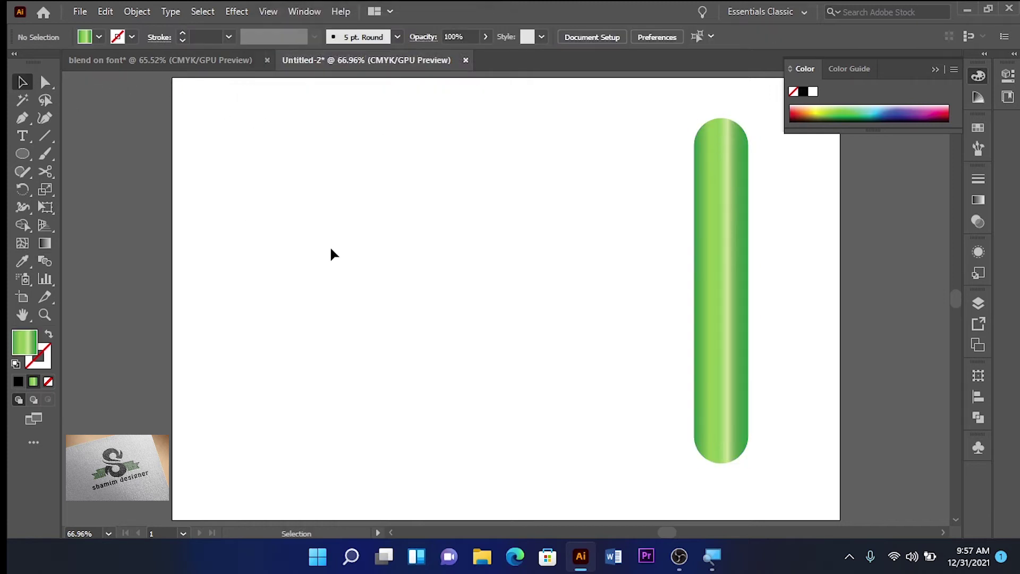
# - Type a capital B at 72 pt to the left of the green tube
pyautogui.click(22, 136)
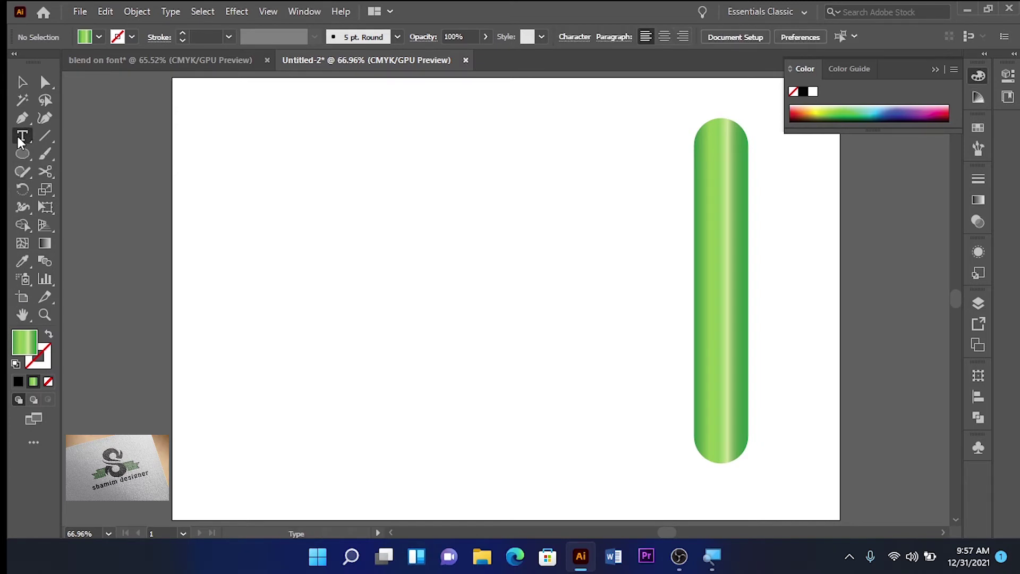
pyautogui.click(298, 235)
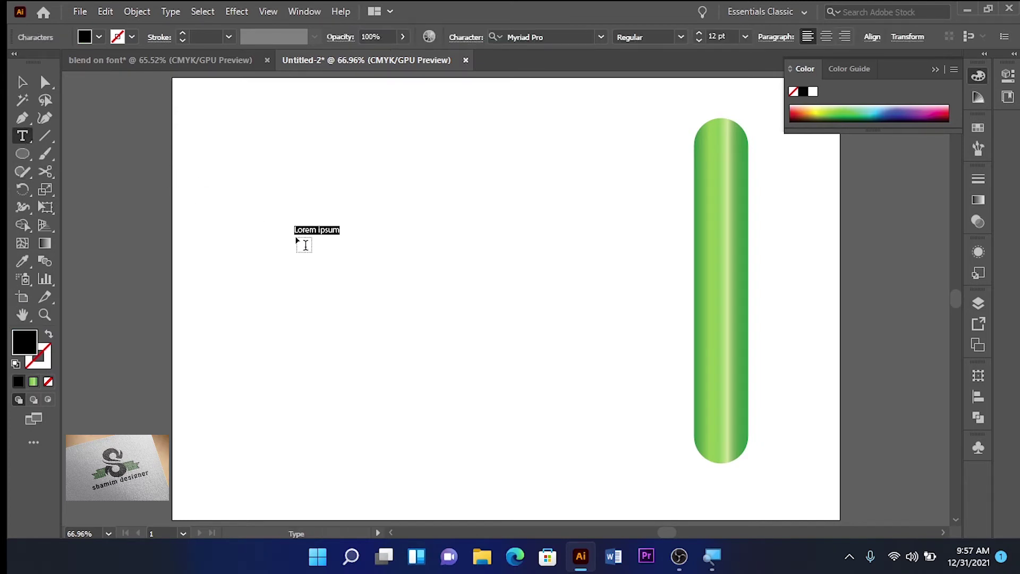
pyautogui.click(745, 37)
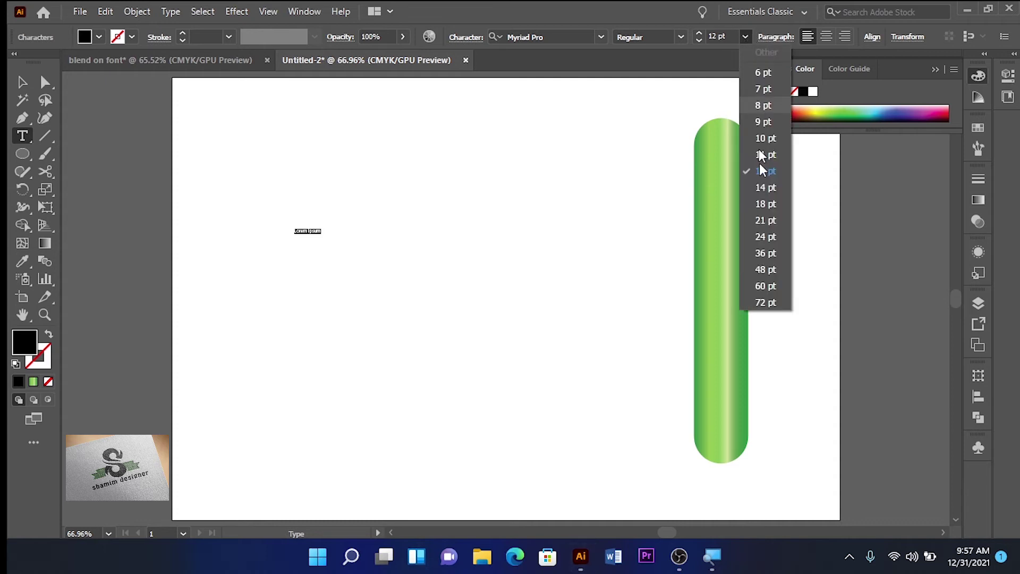
pyautogui.click(765, 303)
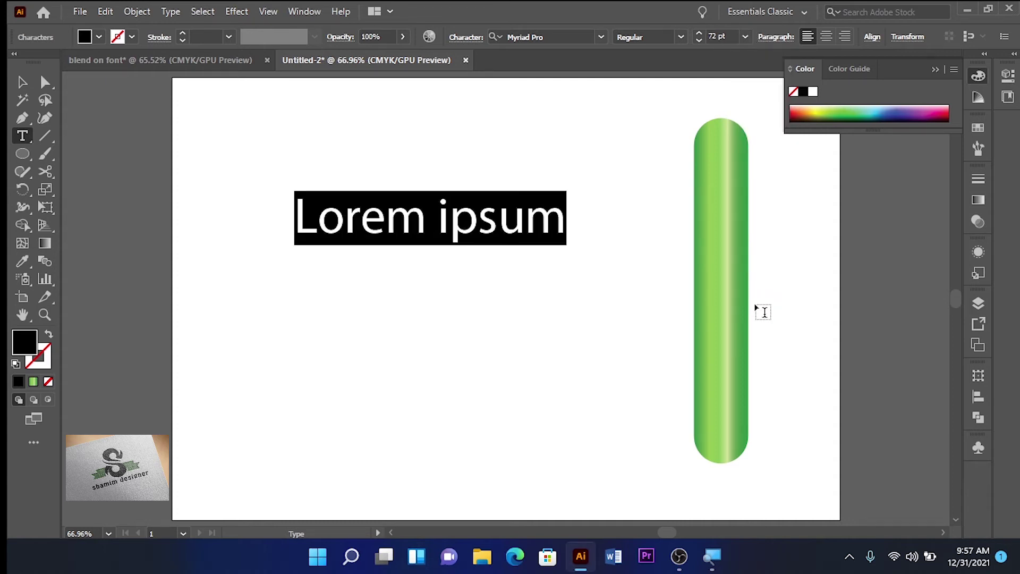
pyautogui.press('shift')
pyautogui.write('B')
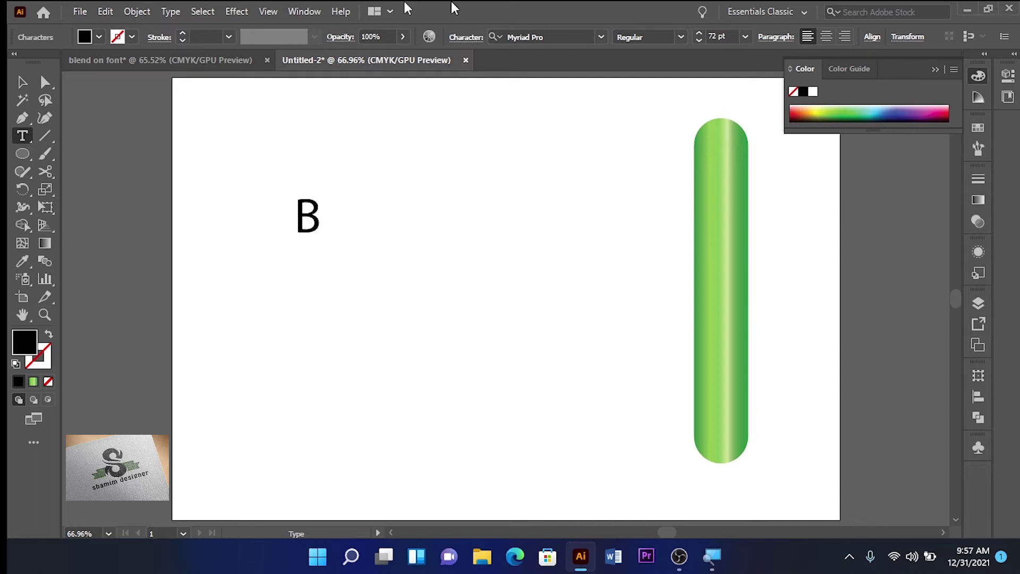
pyautogui.click(22, 82)
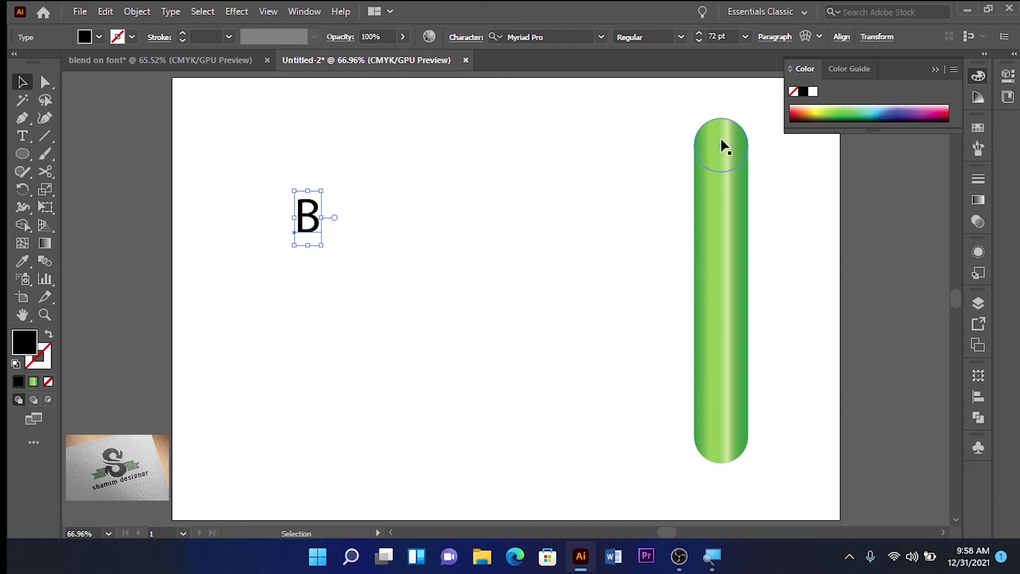
# - Enlarge the B to 336 pt with Ctrl+Shift+>
pyautogui.press('ctrl')
pyautogui.hotkey('ctrl', 'shift', '.')
pyautogui.hotkey('ctrl', 'shift', '.')
pyautogui.hotkey('ctrl', 'shift', '.')
pyautogui.hotkey('ctrl', 'shift', '.')
pyautogui.hotkey('ctrl', 'shift', '.')
pyautogui.hotkey('ctrl', 'shift', '.')
pyautogui.hotkey('ctrl', 'shift', '.')
pyautogui.hotkey('ctrl', 'shift', '.')
pyautogui.hotkey('ctrl', 'shift', '.')
pyautogui.hotkey('ctrl', 'shift', '.')
pyautogui.hotkey('ctrl', 'shift', '.')
pyautogui.hotkey('ctrl', 'shift', '.')
pyautogui.hotkey('ctrl', 'shift', '.')
pyautogui.hotkey('ctrl', 'shift', '.')
pyautogui.hotkey('ctrl', 'shift', '.')
pyautogui.hotkey('ctrl', 'shift', '.')
pyautogui.hotkey('ctrl', 'shift', '.')
pyautogui.hotkey('ctrl', 'shift', '.')
pyautogui.hotkey('ctrl', 'shift', '.')
pyautogui.hotkey('ctrl', 'shift', '.')
pyautogui.hotkey('ctrl', 'shift', '.')
pyautogui.hotkey('ctrl', 'shift', '.')
pyautogui.hotkey('ctrl', 'shift', '.')
pyautogui.hotkey('ctrl', 'shift', '.')
pyautogui.hotkey('ctrl', 'shift', '.')
pyautogui.hotkey('ctrl', 'shift', '.')
pyautogui.hotkey('ctrl', 'shift', '.')
pyautogui.hotkey('ctrl', 'shift', '.')
pyautogui.hotkey('ctrl', 'shift', '.')
pyautogui.hotkey('ctrl', 'shift', '.')
pyautogui.hotkey('ctrl', 'shift', '.')
pyautogui.hotkey('ctrl', 'shift', '.')
pyautogui.hotkey('ctrl', 'shift', '.')
pyautogui.hotkey('ctrl', 'shift', '.')
pyautogui.hotkey('ctrl', 'shift', '.')
pyautogui.hotkey('ctrl', 'shift', '.')
pyautogui.hotkey('ctrl', 'shift', '.')
pyautogui.hotkey('ctrl', 'shift', '.')
pyautogui.hotkey('ctrl', 'shift', '.')
pyautogui.hotkey('ctrl', 'shift', '.')
pyautogui.hotkey('ctrl', 'shift', '.')
pyautogui.hotkey('ctrl', 'shift', '.')
pyautogui.hotkey('ctrl', 'shift', '.')
pyautogui.hotkey('ctrl', 'shift', '.')
pyautogui.hotkey('ctrl', 'shift', '.')
pyautogui.hotkey('ctrl', 'shift', '.')
pyautogui.hotkey('ctrl', 'shift', '.')
pyautogui.hotkey('ctrl', 'shift', '.')
pyautogui.hotkey('ctrl', 'shift', '.')
pyautogui.hotkey('ctrl', 'shift', '.')
pyautogui.hotkey('ctrl', 'shift', '.')
pyautogui.hotkey('ctrl', 'shift', '.')
pyautogui.hotkey('ctrl', 'shift', '.')
pyautogui.hotkey('ctrl', 'shift', '.')
pyautogui.hotkey('ctrl', 'shift', '.')
pyautogui.hotkey('ctrl', 'shift', '.')
pyautogui.hotkey('ctrl', 'shift', '.')
pyautogui.hotkey('ctrl', 'shift', '.')
pyautogui.hotkey('ctrl', 'shift', '.')
pyautogui.hotkey('ctrl', 'shift', '.')
pyautogui.press('Escape')
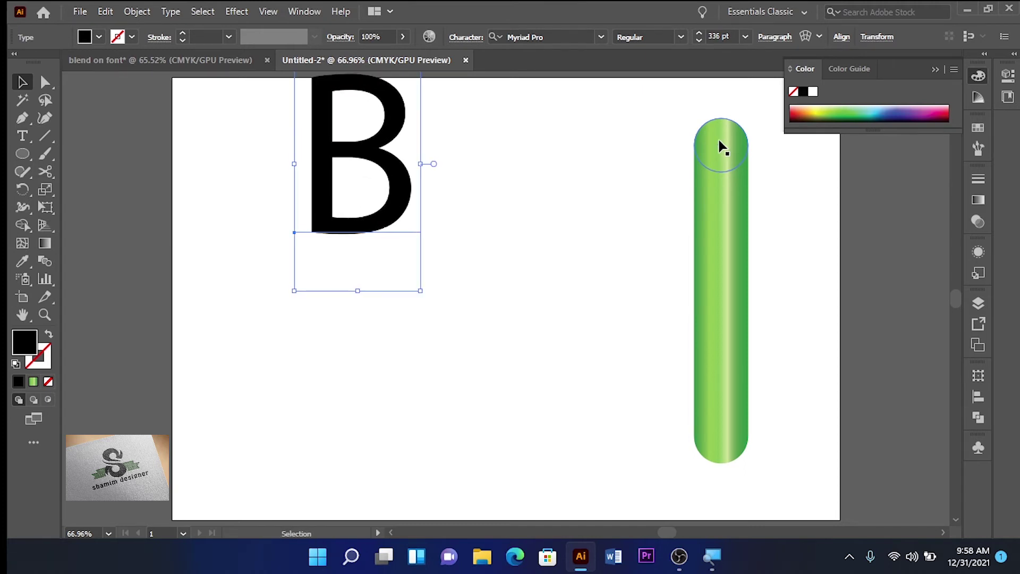
# - Move the B lower, make it stroke-only, and expand it into outlines
pyautogui.moveTo(350, 153); pyautogui.dragTo(351, 255)
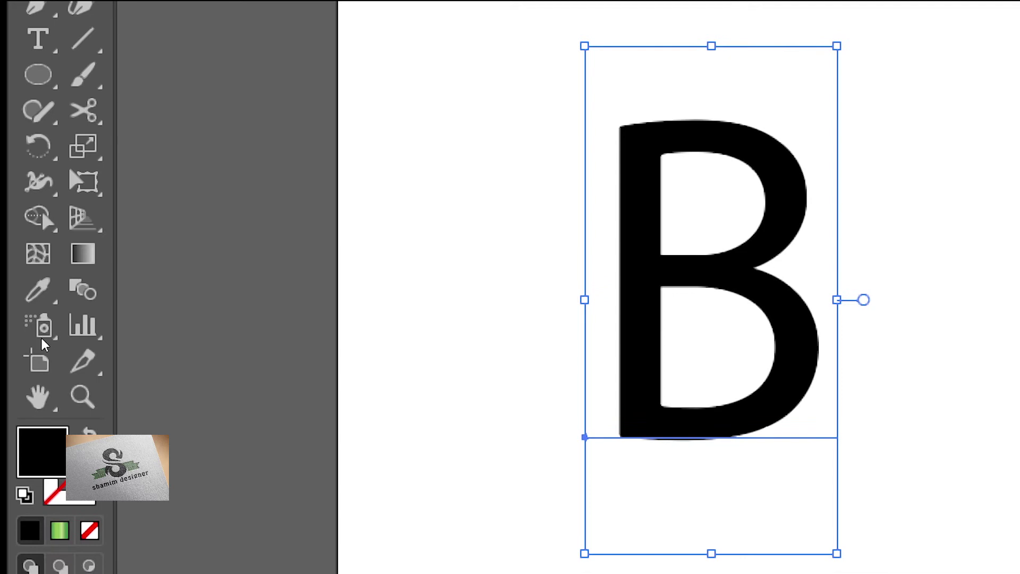
pyautogui.press('/')
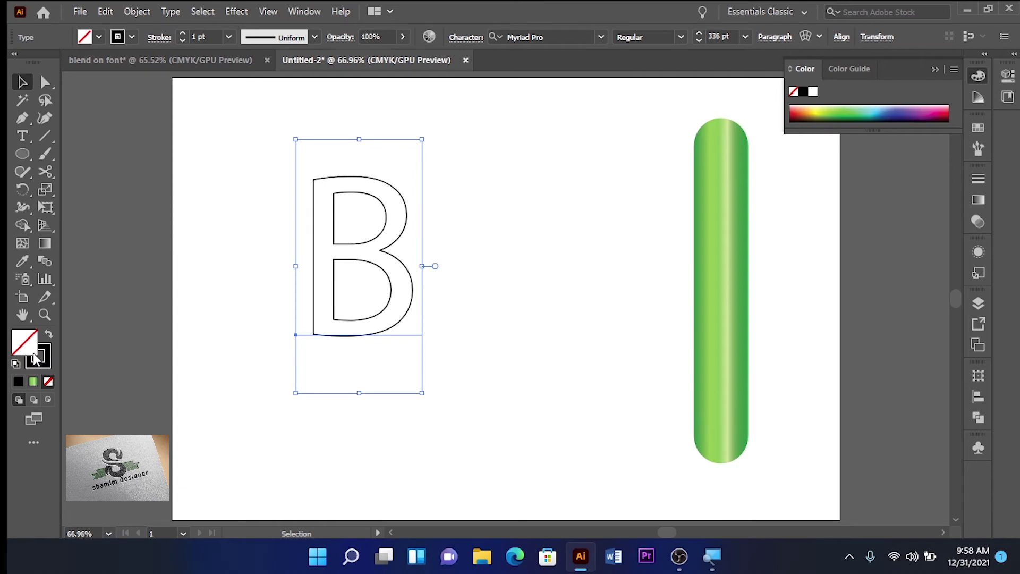
pyautogui.click(136, 12)
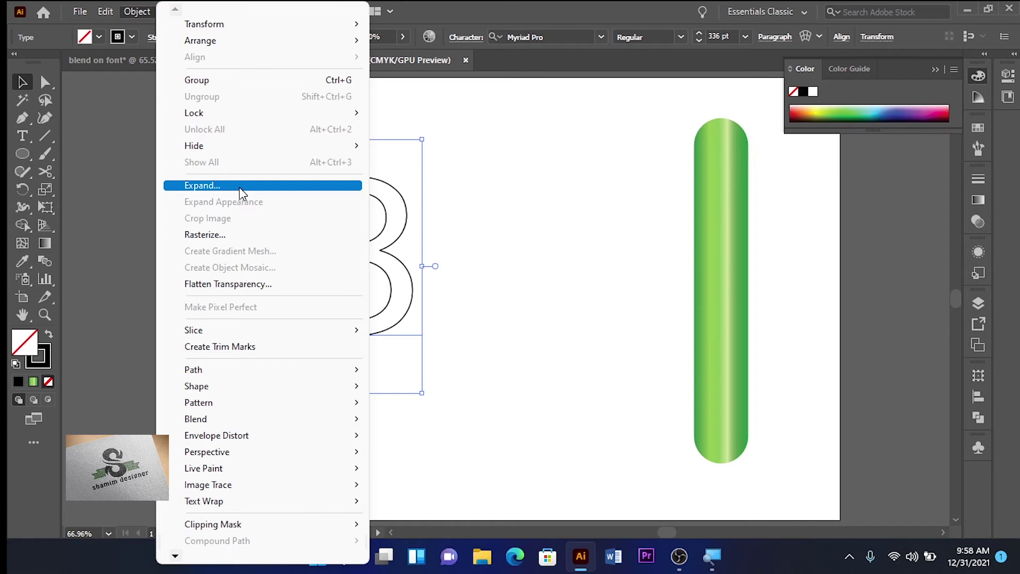
pyautogui.click(239, 187)
pyautogui.click(496, 363)
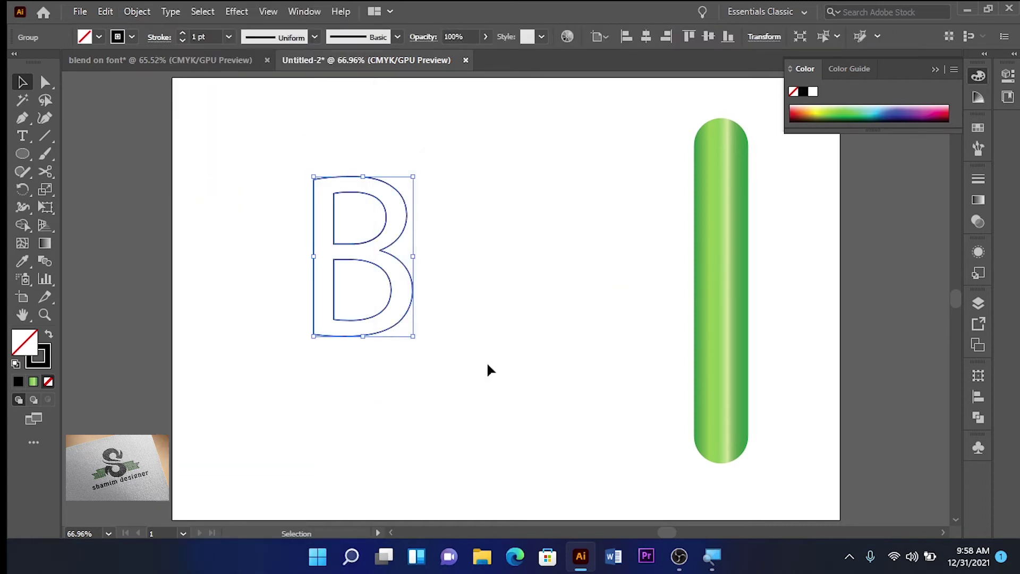
# - Cut the B's outer outline with the Scissors at its bottom-left corner anchor
pyautogui.click(483, 304)
pyautogui.click(50, 169)
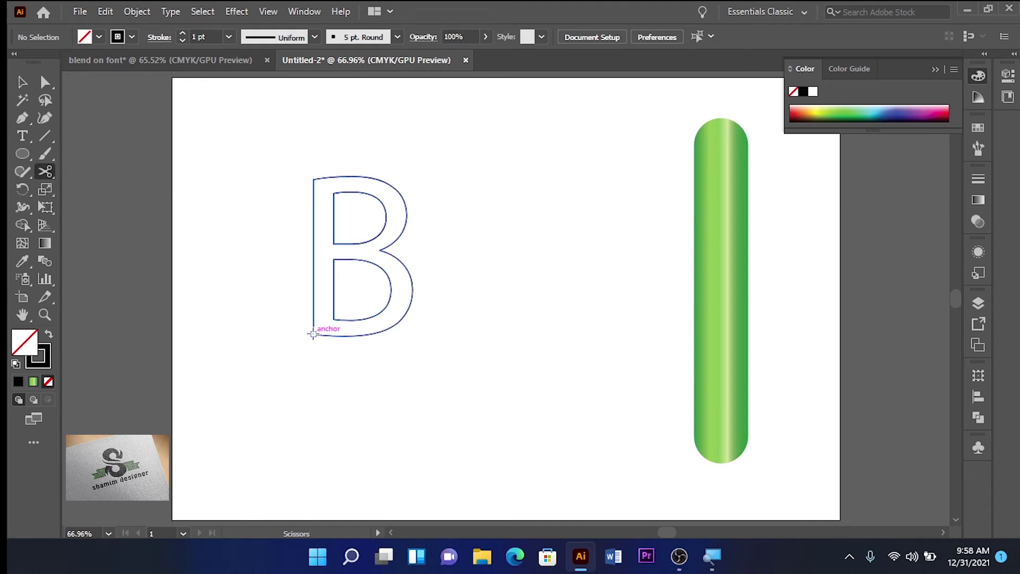
pyautogui.click(313, 334)
pyautogui.click(45, 81)
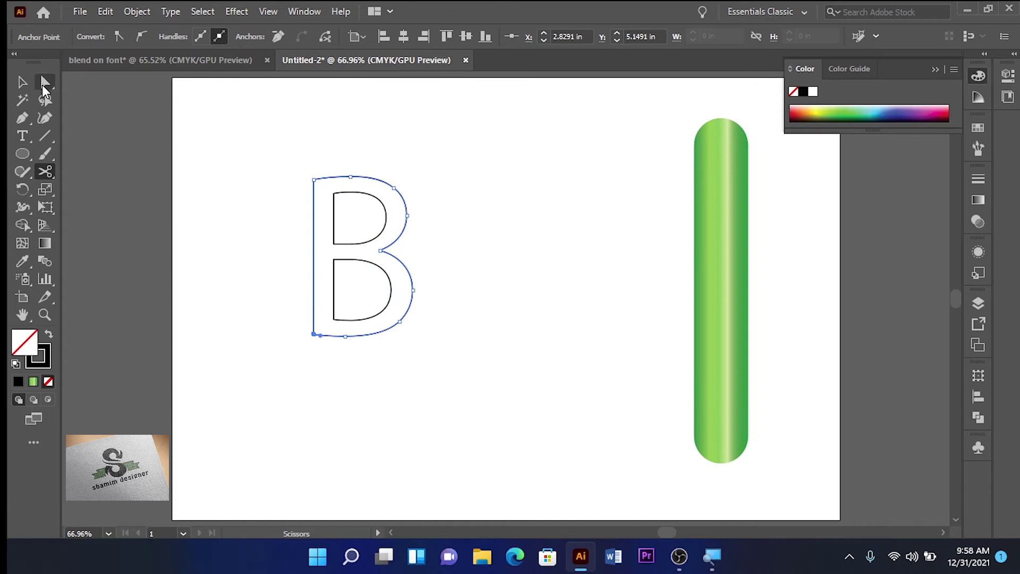
pyautogui.click(159, 191)
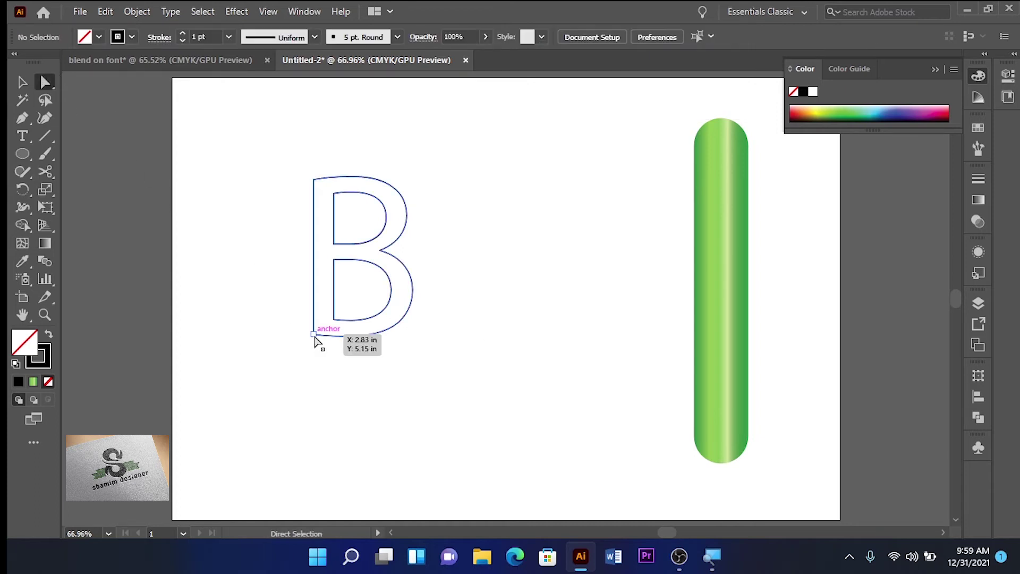
# - Delete the inner counter shapes of the B's upper and lower bowls
pyautogui.moveTo(314, 335); pyautogui.dragTo(314, 346)
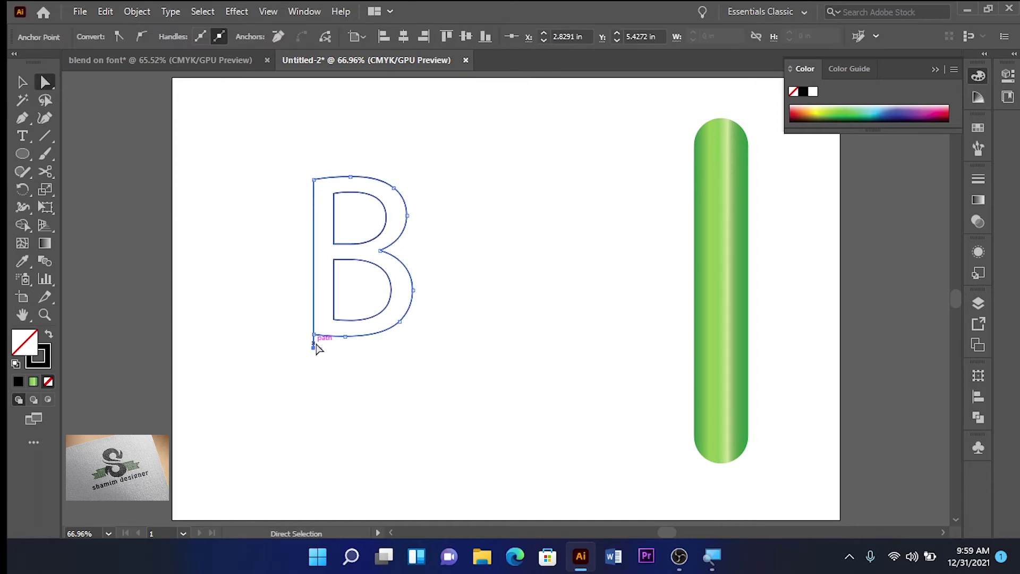
pyautogui.hotkey('ctrl', 'z')
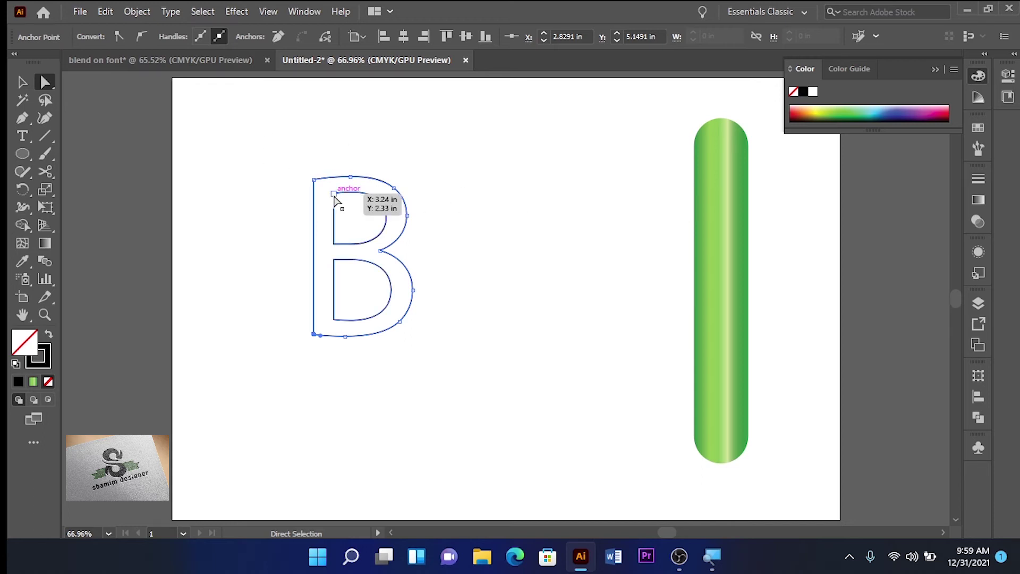
pyautogui.click(334, 195)
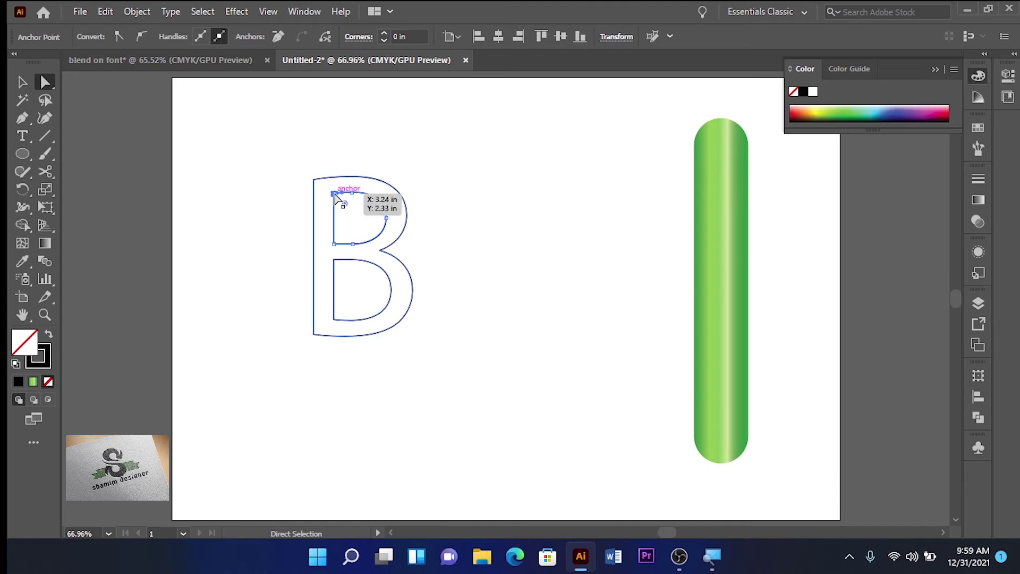
pyautogui.press('Delete')
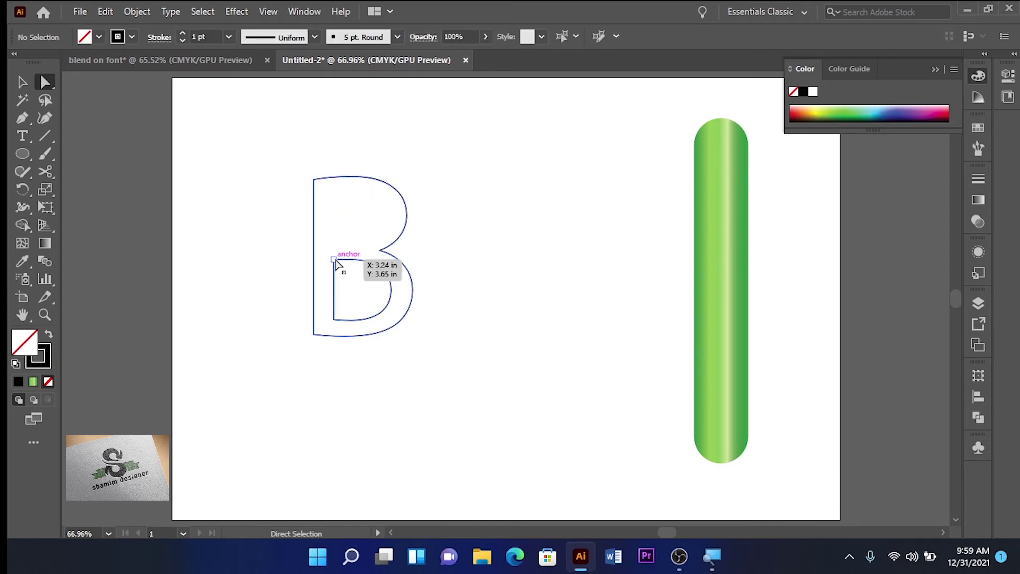
pyautogui.click(336, 262)
pyautogui.press('Delete')
pyautogui.click(20, 84)
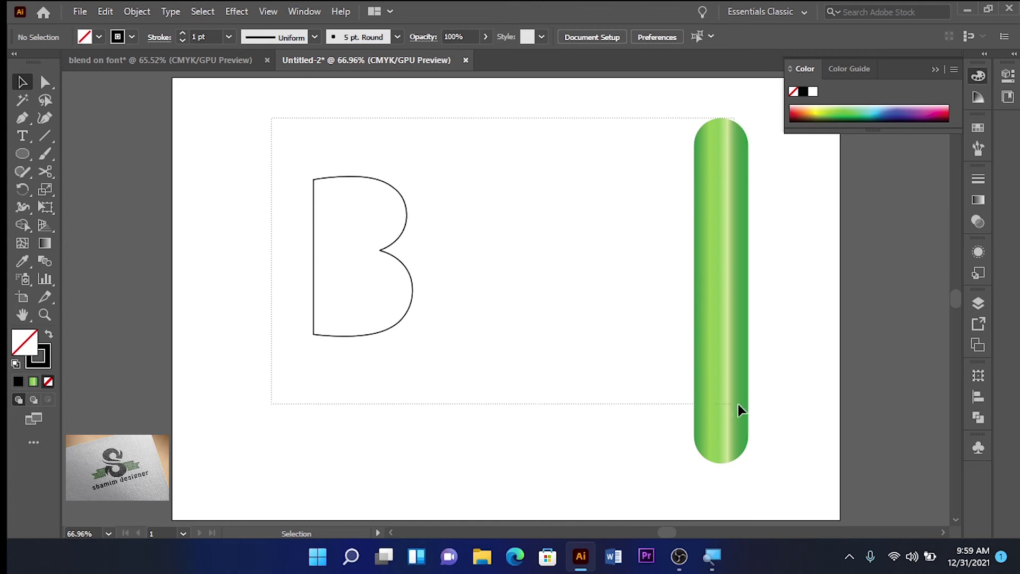
# - Release the B outline from its compound path after Replace Spine proves unavailable
pyautogui.moveTo(359, 245); pyautogui.dragTo(767, 422)
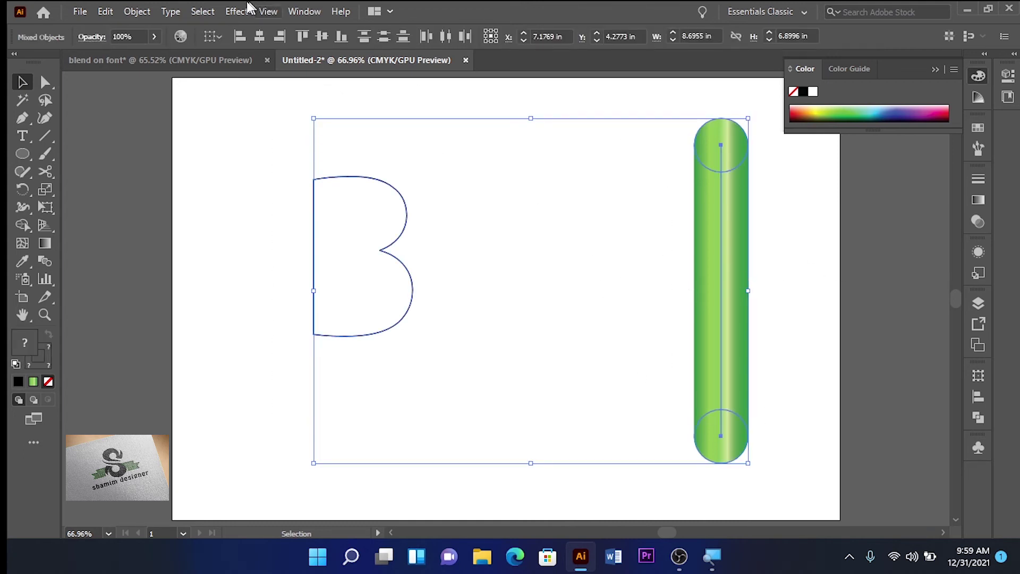
pyautogui.click(137, 12)
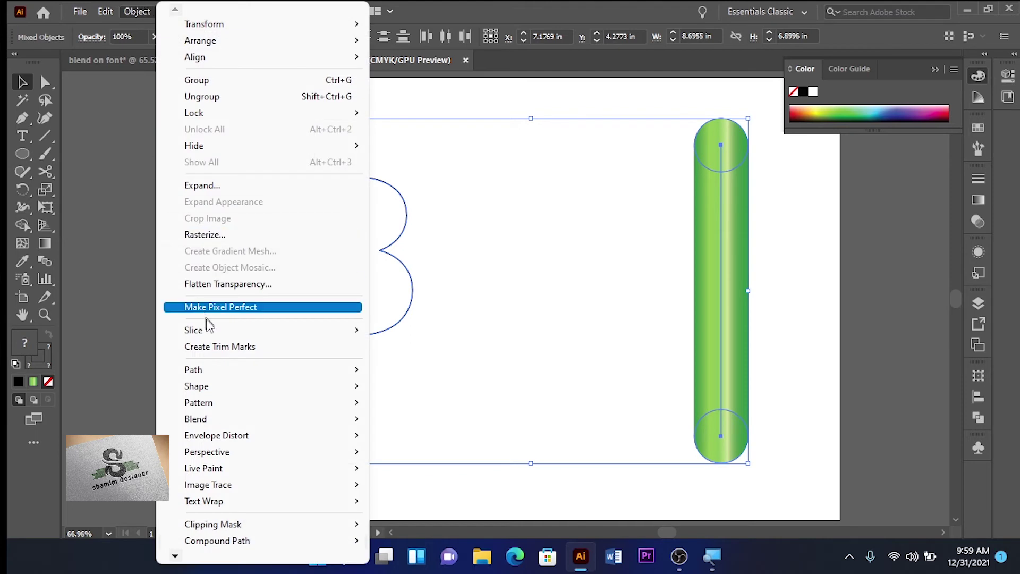
pyautogui.moveTo(196, 418)
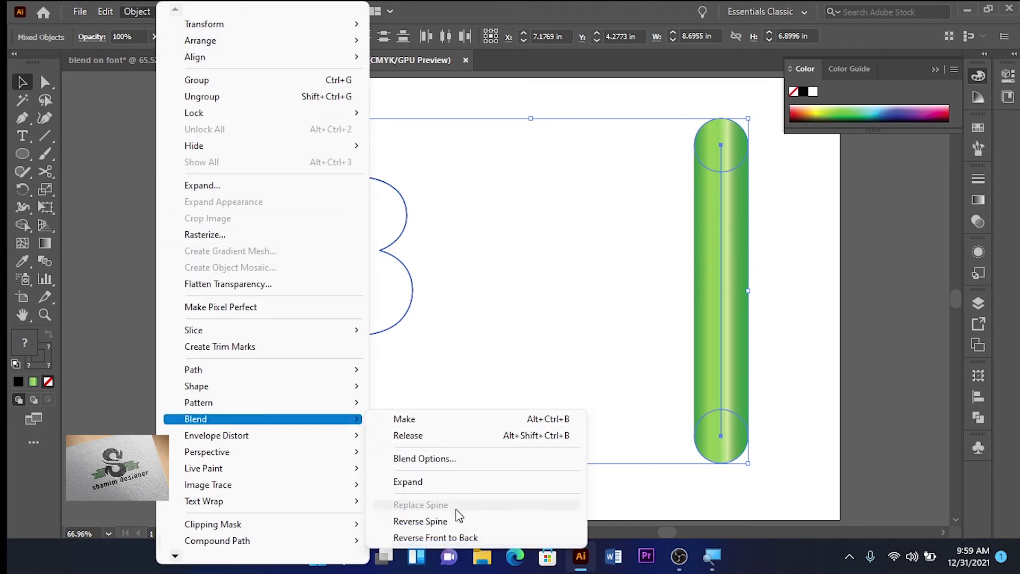
pyautogui.click(636, 494)
pyautogui.moveTo(229, 124); pyautogui.dragTo(514, 405)
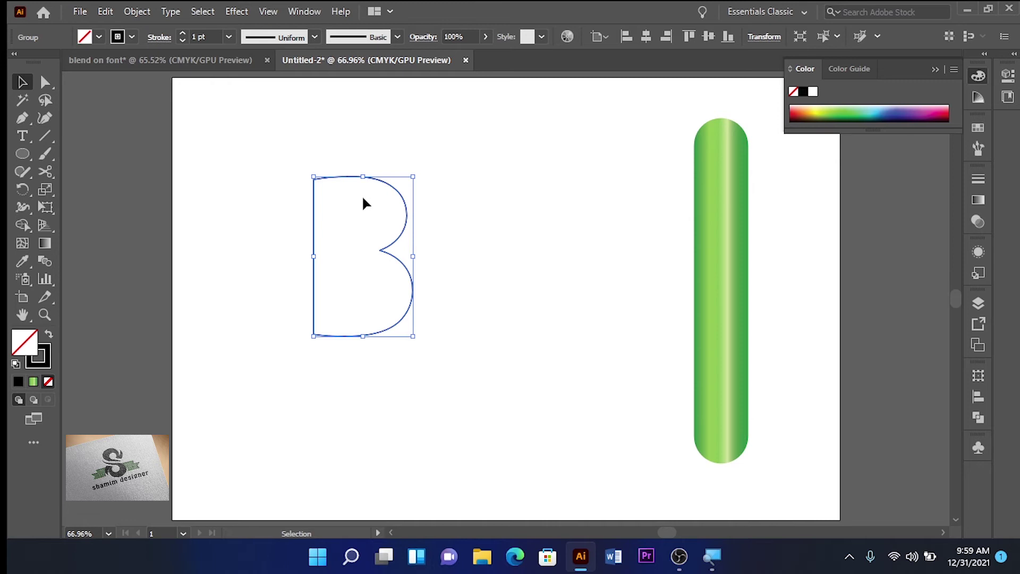
pyautogui.click(132, 8)
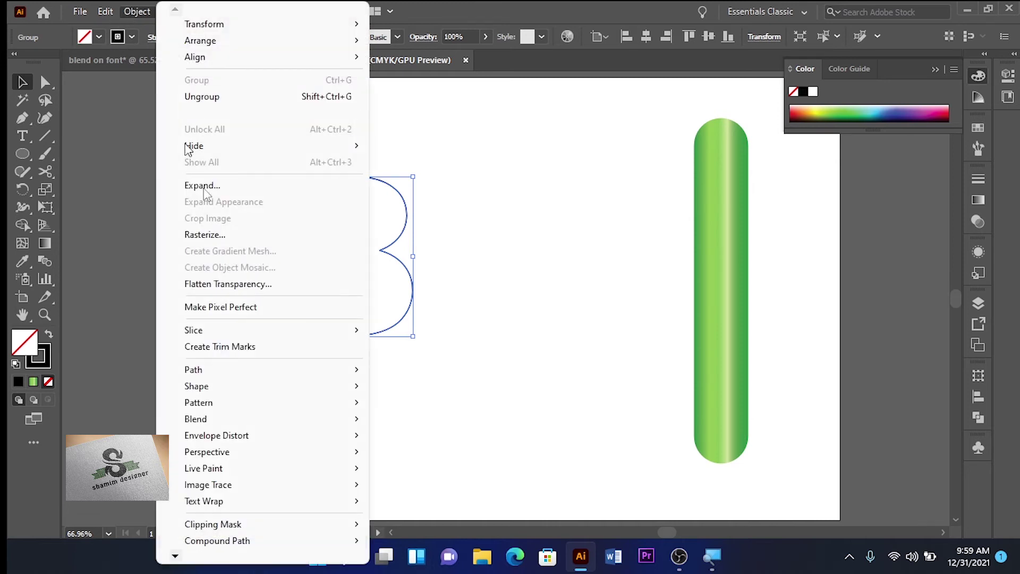
pyautogui.moveTo(217, 540)
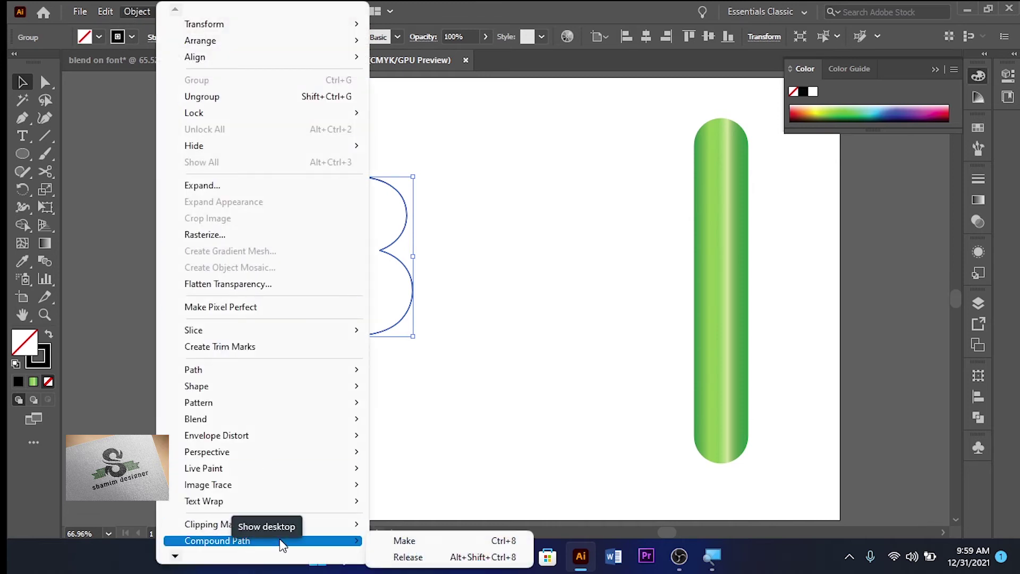
pyautogui.click(408, 557)
pyautogui.click(424, 246)
# - Replace the green blend's spine with the B path to form a tubular letter
pyautogui.moveTo(273, 141); pyautogui.dragTo(793, 432)
pyautogui.click(133, 13)
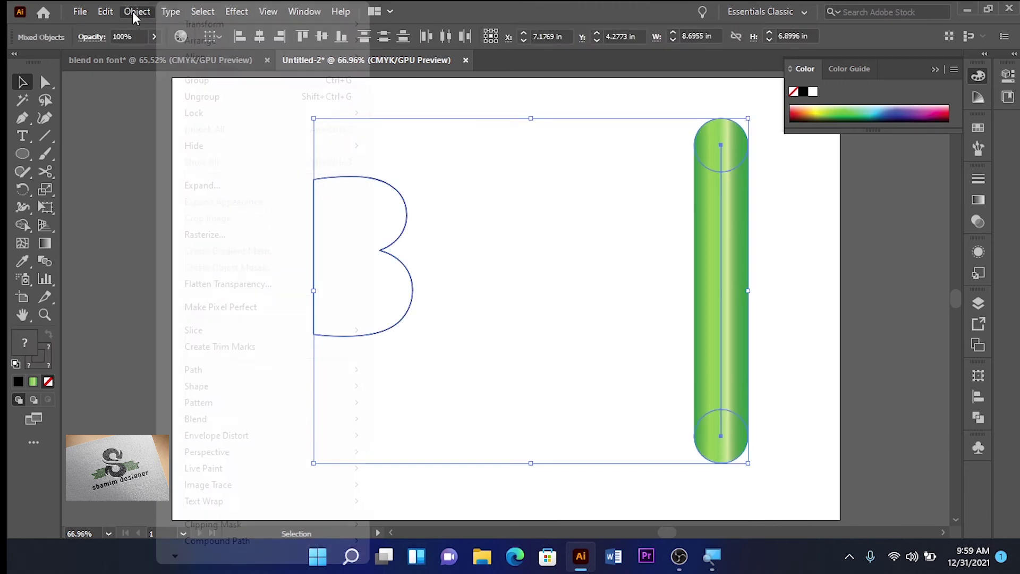
pyautogui.moveTo(196, 419)
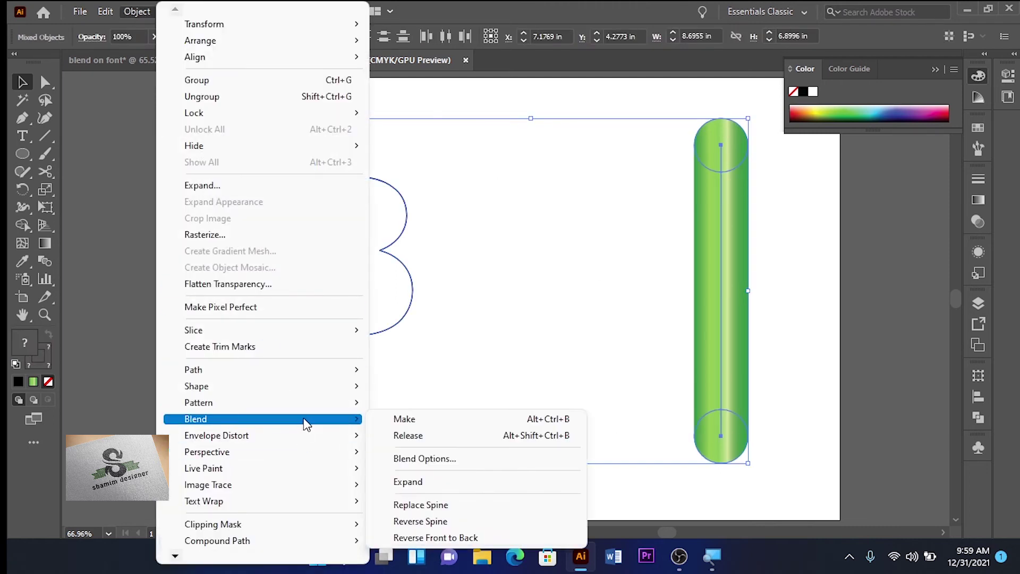
pyautogui.click(456, 505)
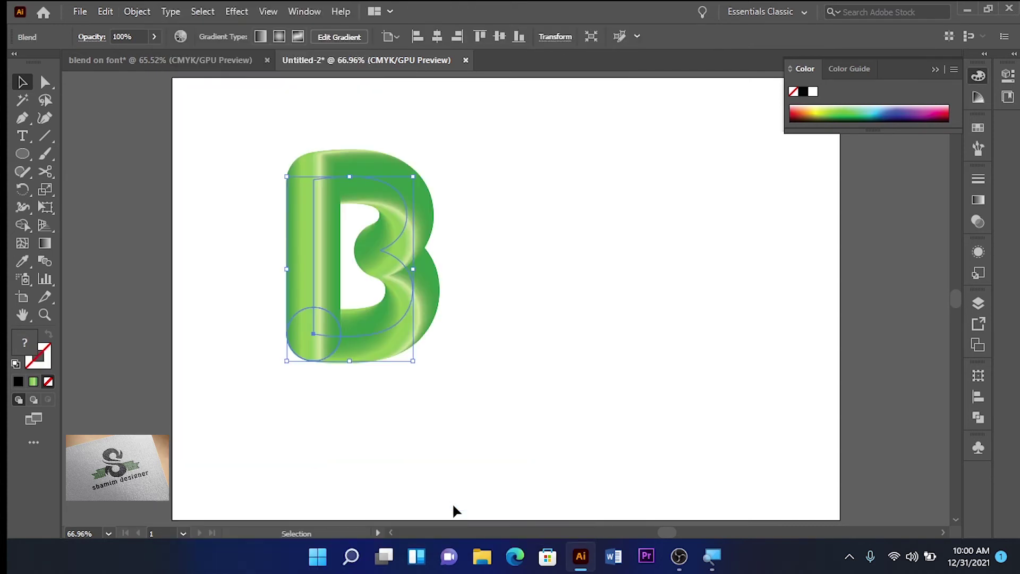
# - Reselect the green B blend, undo a trial slant, and bring up Effect > Distort & Transform
pyautogui.click(511, 376)
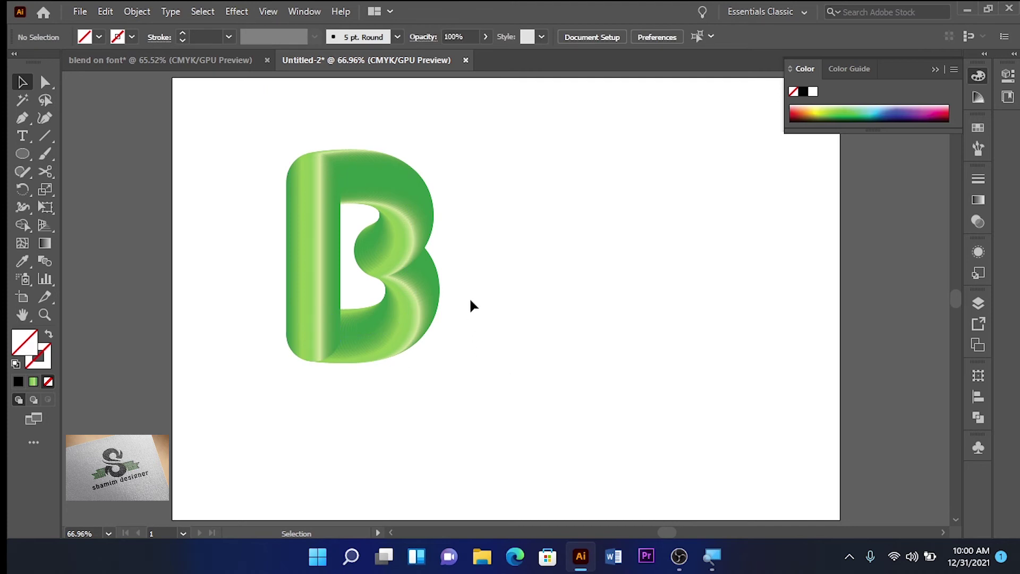
pyautogui.click(414, 274)
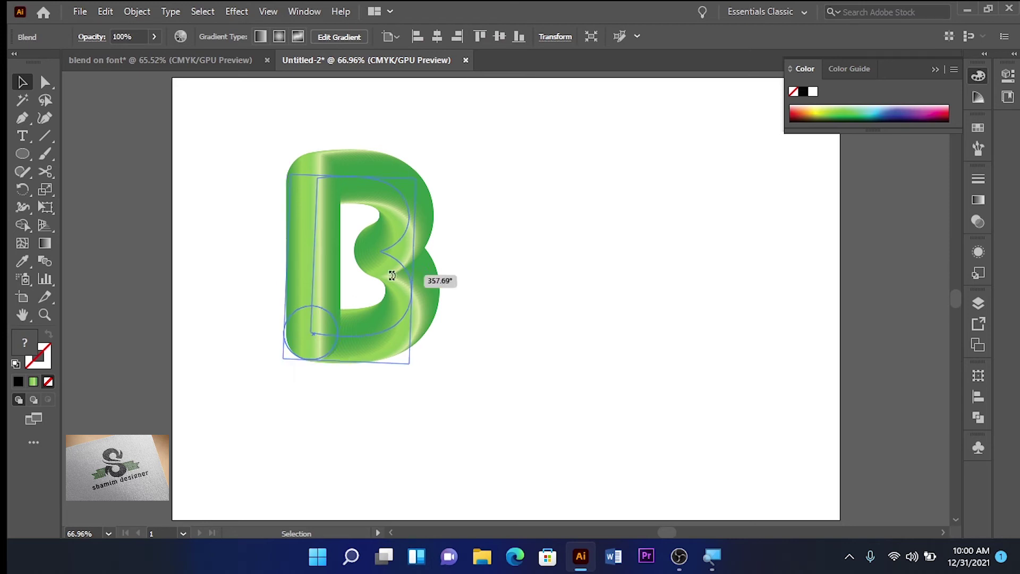
pyautogui.moveTo(413, 274); pyautogui.dragTo(378, 273)
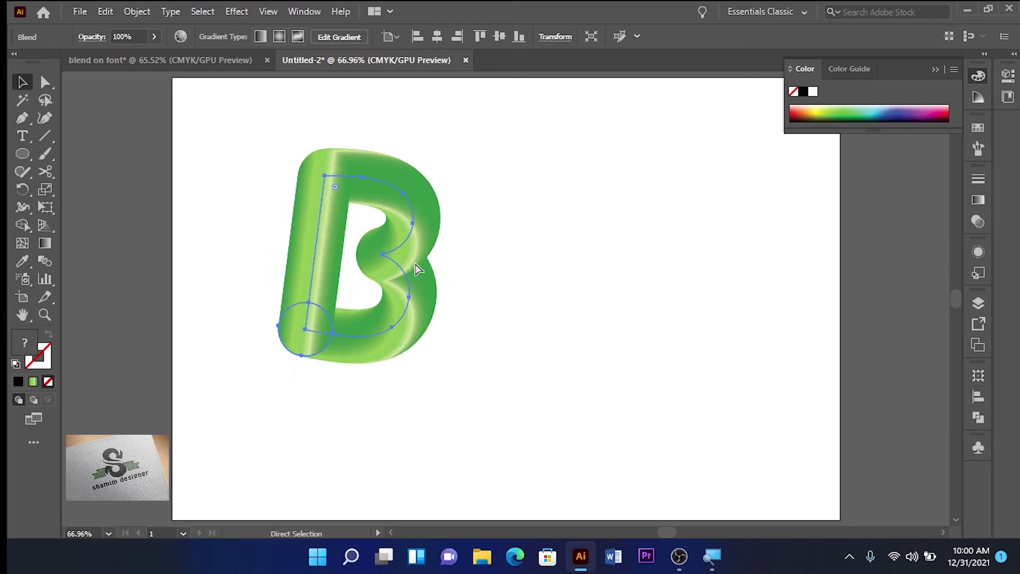
pyautogui.hotkey('ctrl', 'z')
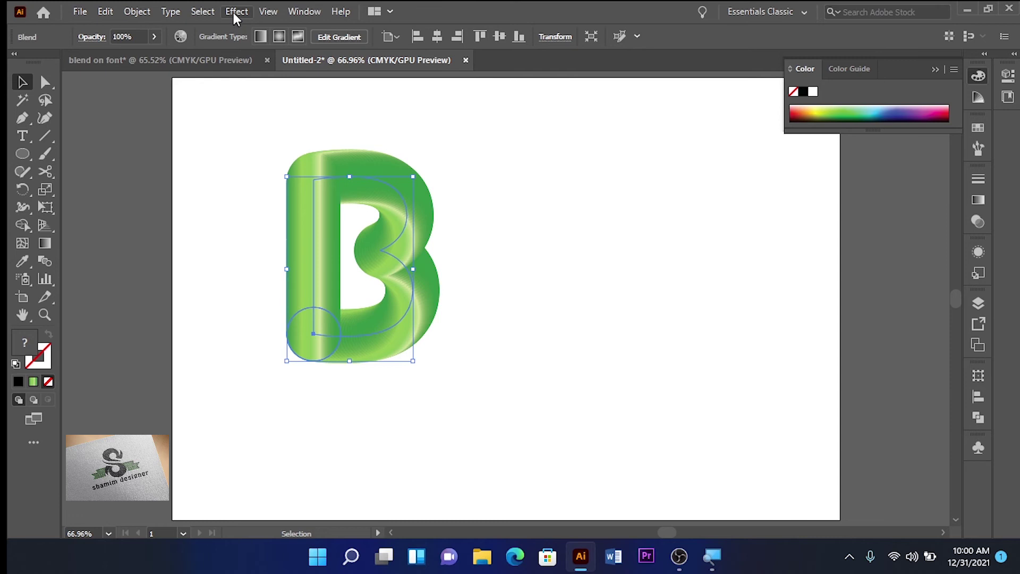
pyautogui.click(237, 11)
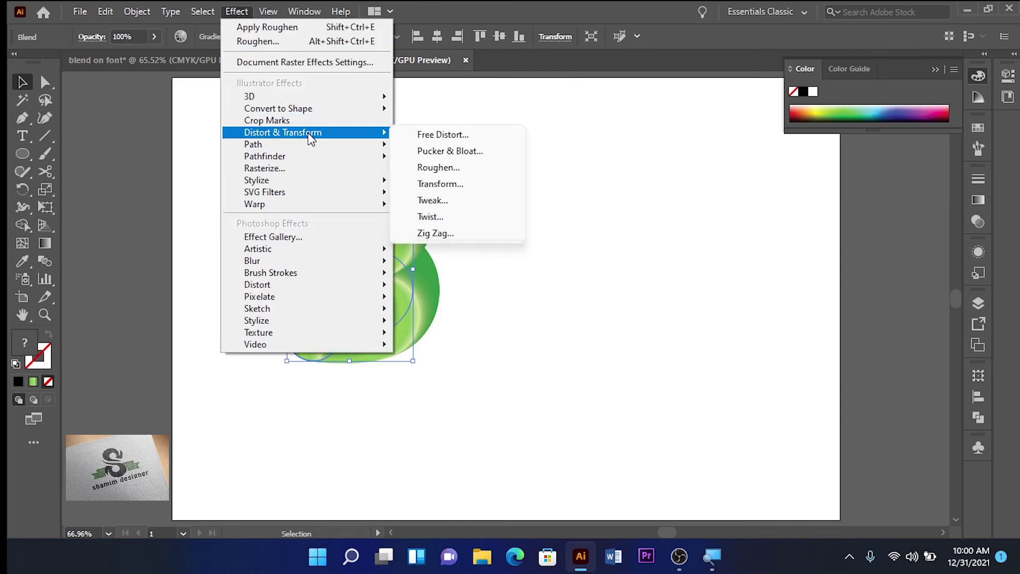
pyautogui.moveTo(282, 132)
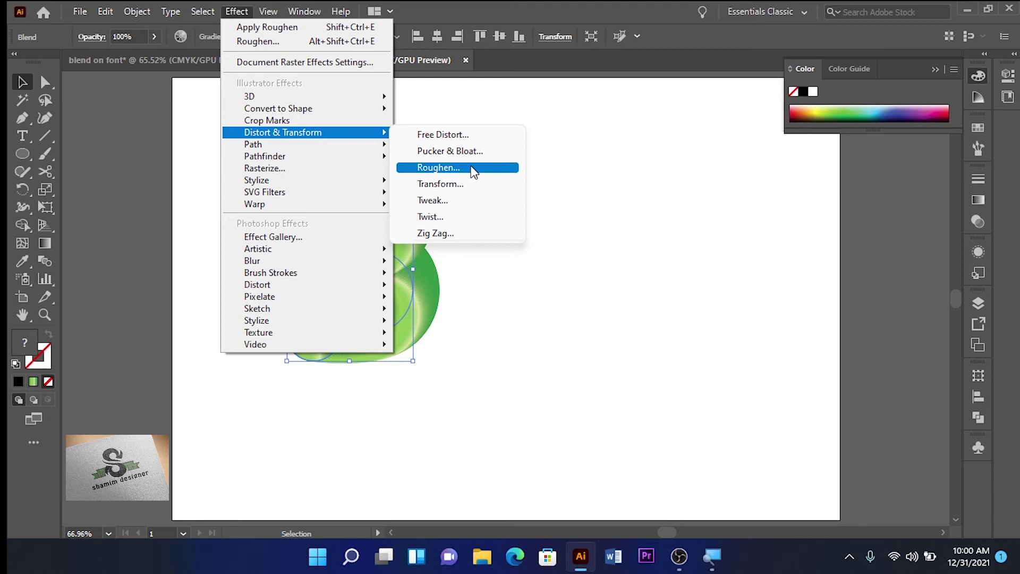
# - Roughen the green B with Detail 70/in and Absolute Size 0.57 in
pyautogui.click(473, 169)
pyautogui.moveTo(891, 171); pyautogui.dragTo(699, 53)
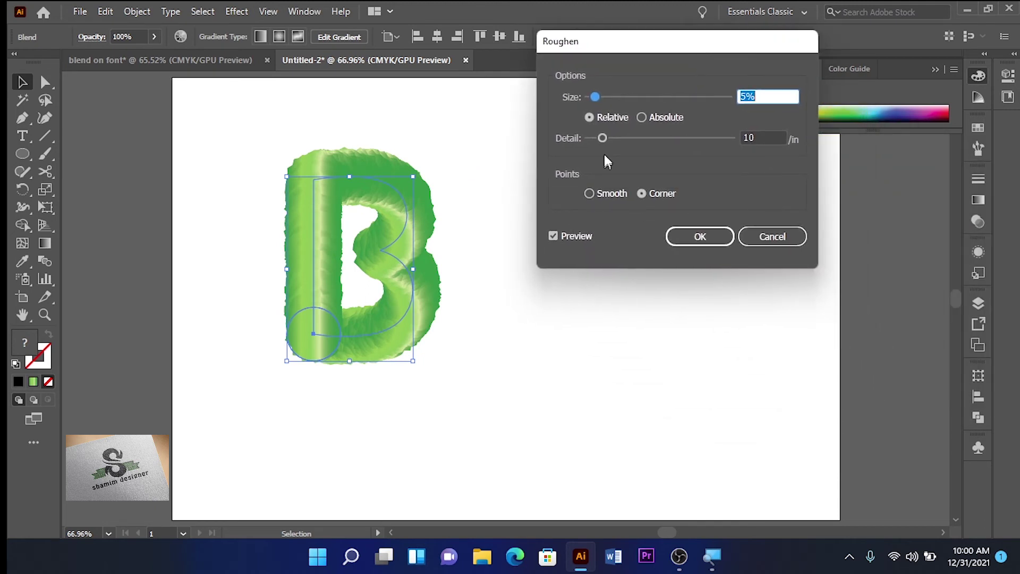
pyautogui.moveTo(597, 97); pyautogui.dragTo(627, 96)
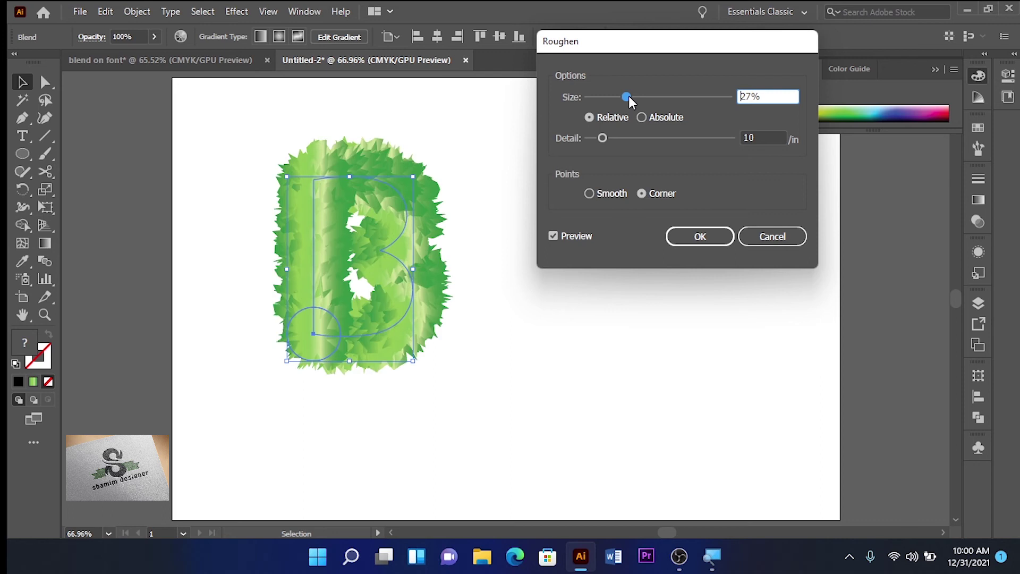
pyautogui.moveTo(603, 139); pyautogui.dragTo(687, 142)
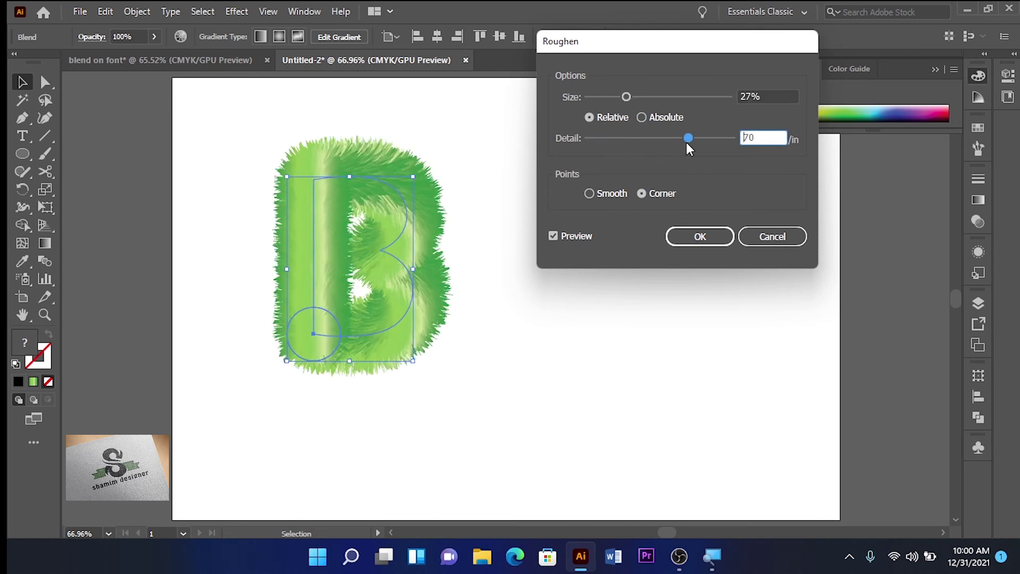
pyautogui.moveTo(627, 98); pyautogui.dragTo(656, 98)
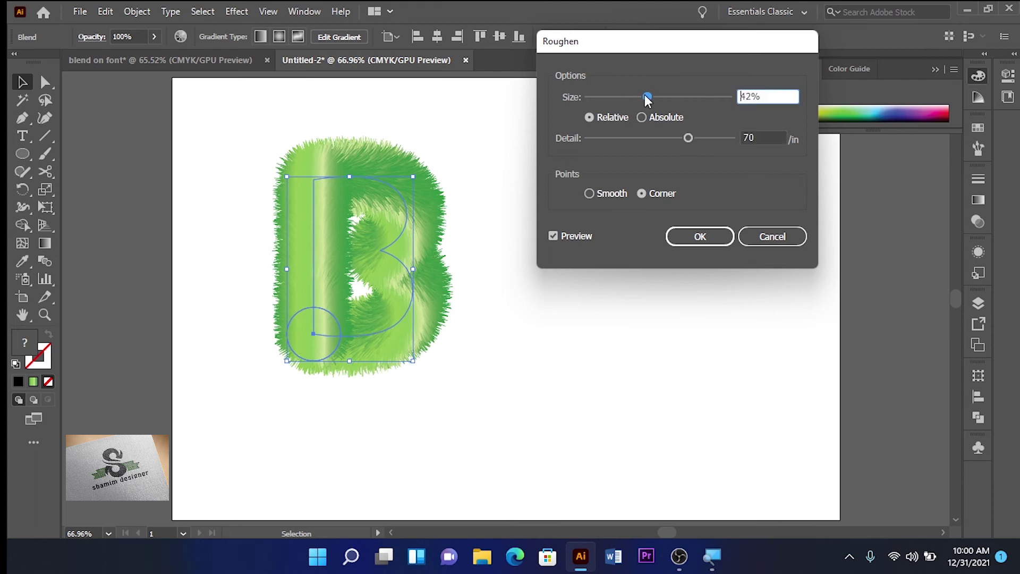
pyautogui.click(642, 118)
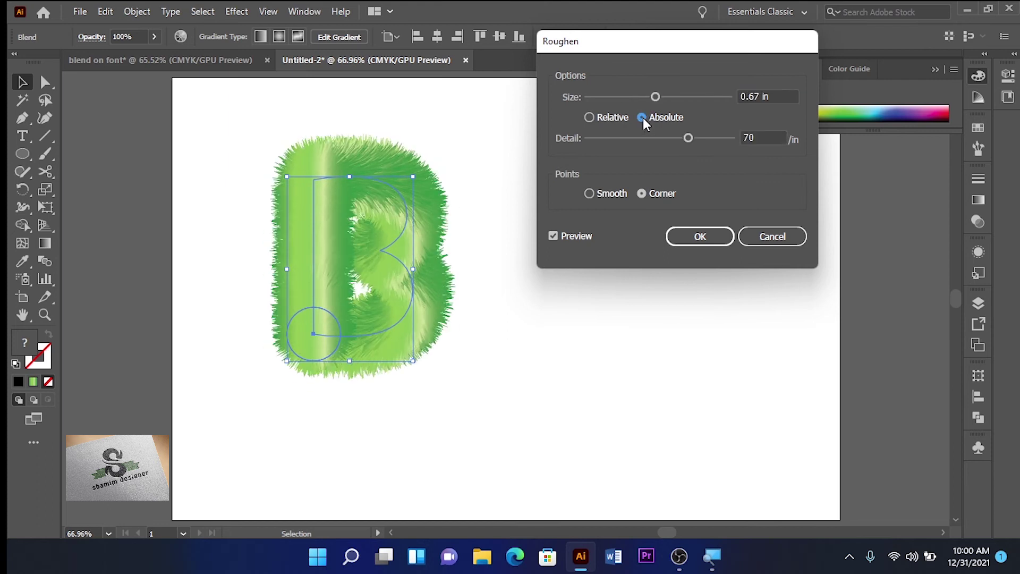
pyautogui.moveTo(656, 98); pyautogui.dragTo(646, 98)
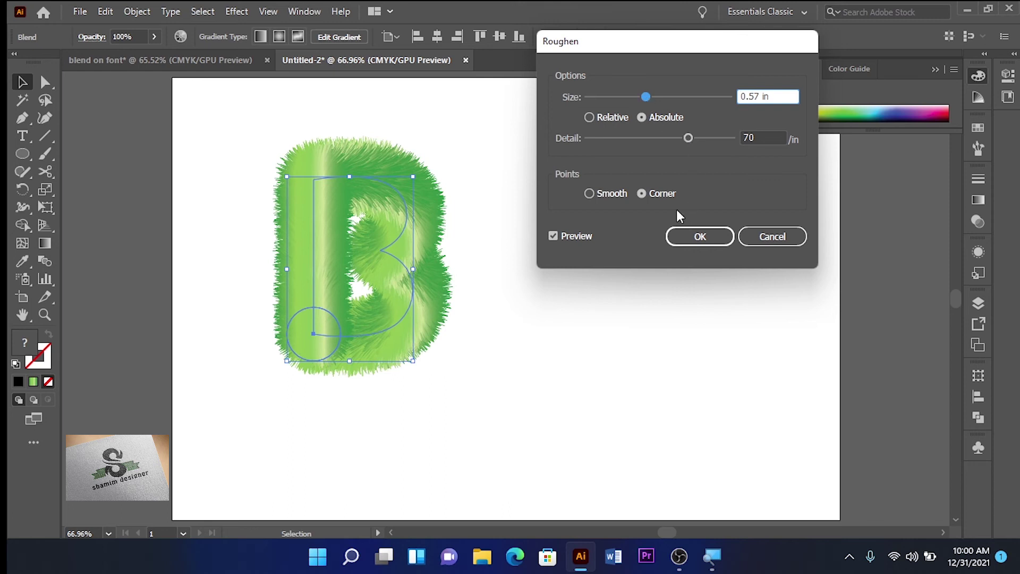
pyautogui.click(686, 240)
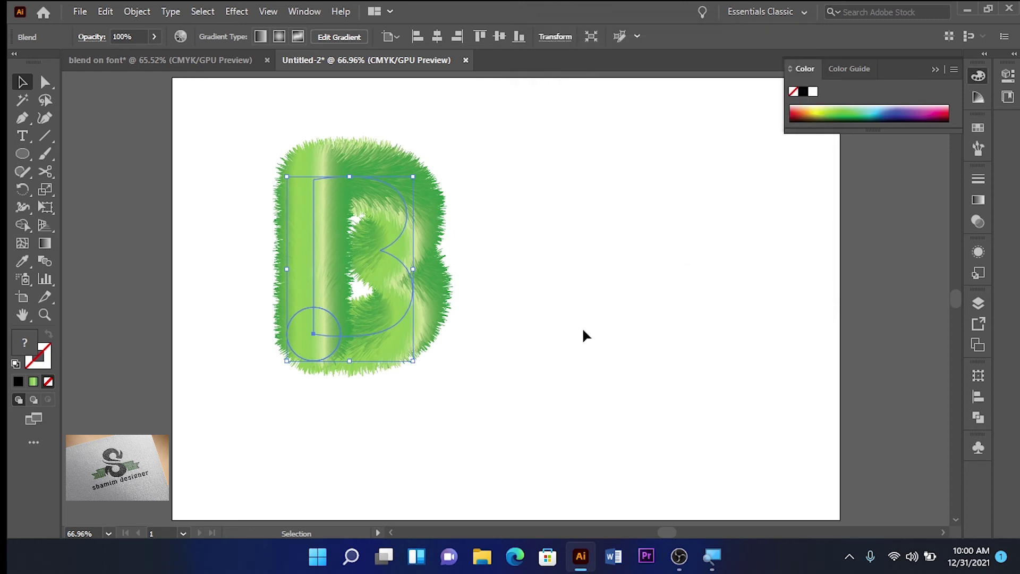
# - Move the fuzzy B blend up toward the upper left of the artboard
pyautogui.click(582, 329)
pyautogui.moveTo(418, 266); pyautogui.dragTo(301, 234)
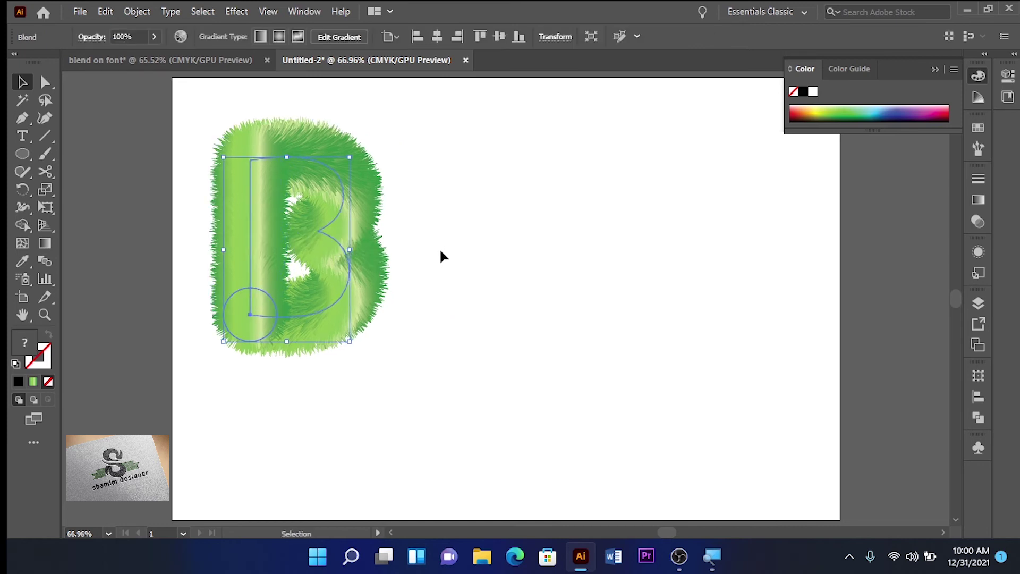
pyautogui.click(441, 248)
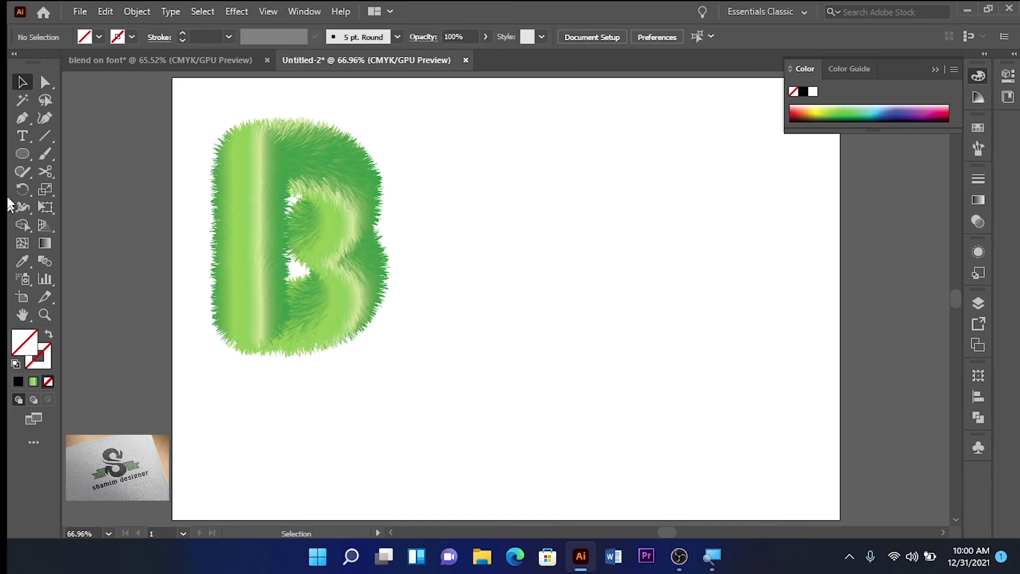
# - Type a letter A to the right of the B and move it down beside it
pyautogui.click(22, 136)
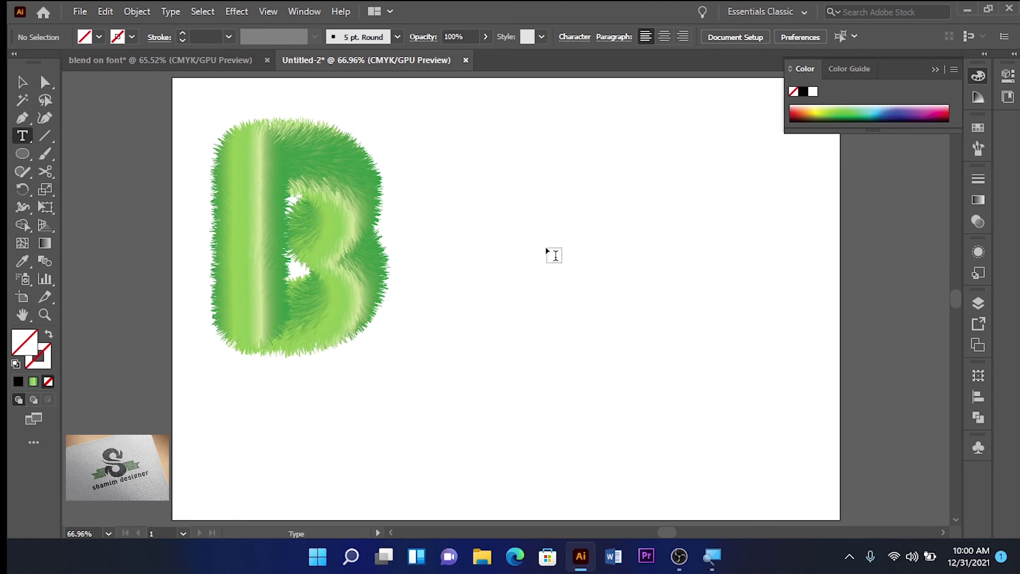
pyautogui.click(554, 255)
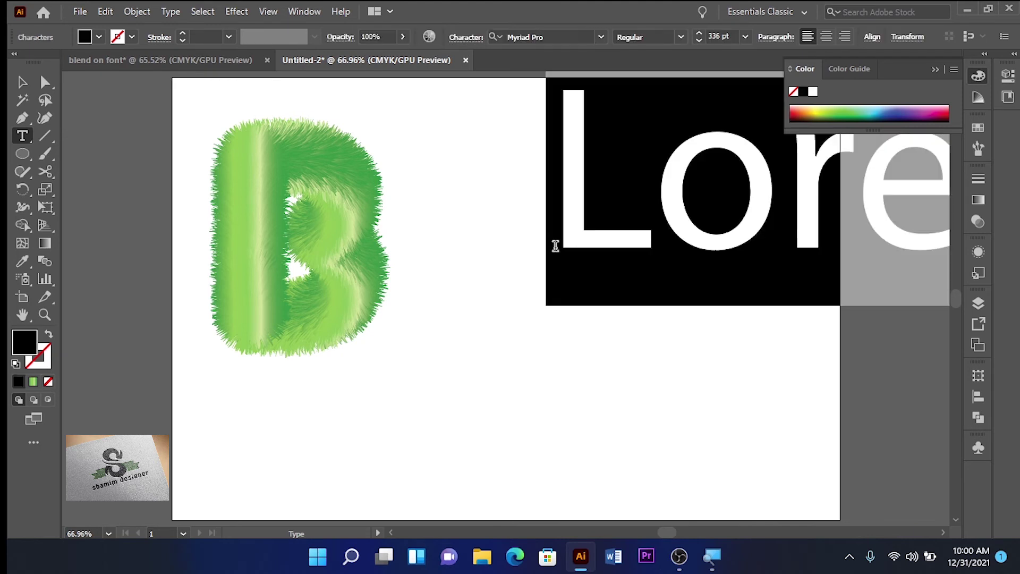
pyautogui.write('A')
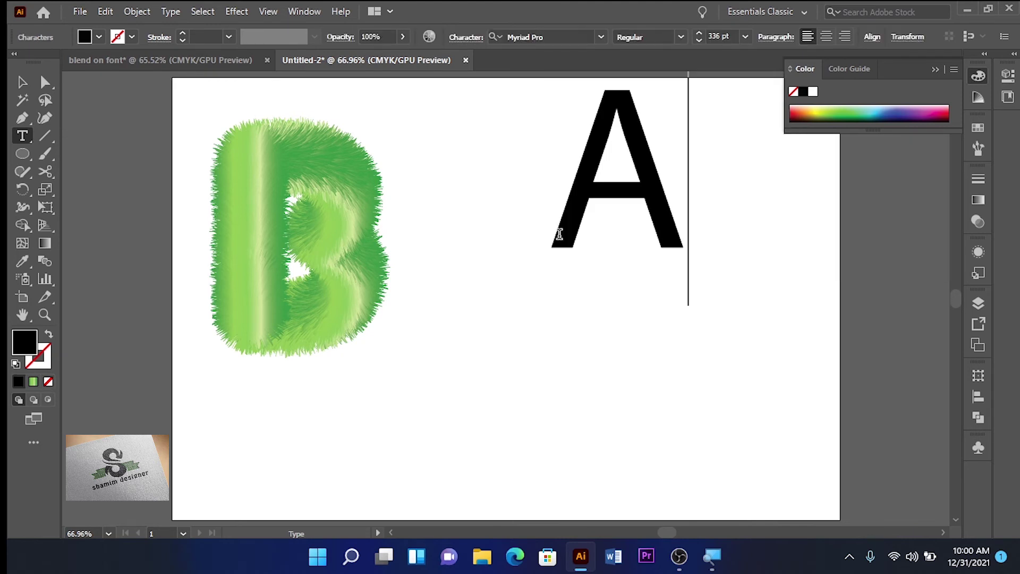
pyautogui.click(22, 82)
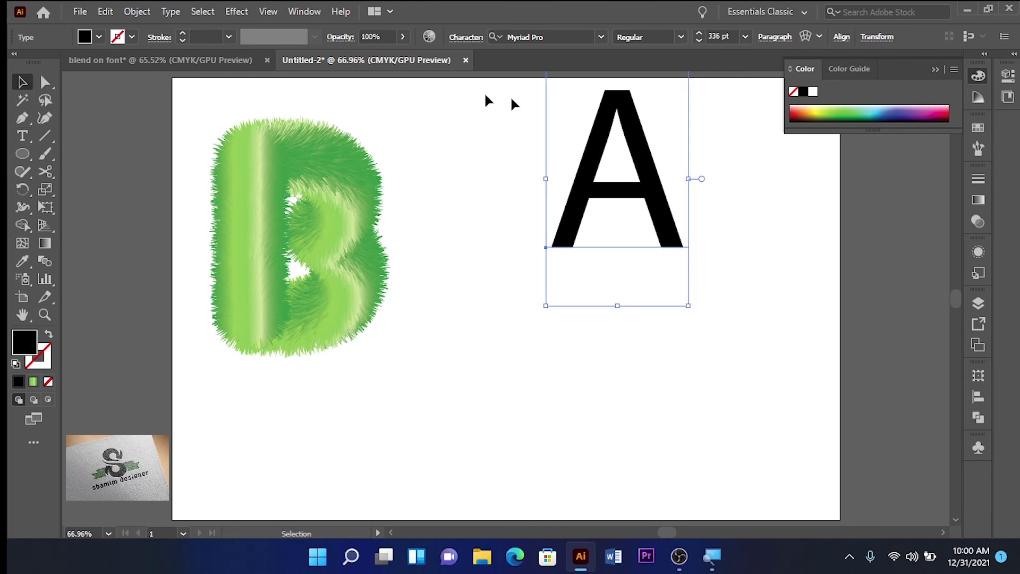
pyautogui.moveTo(638, 194); pyautogui.dragTo(617, 287)
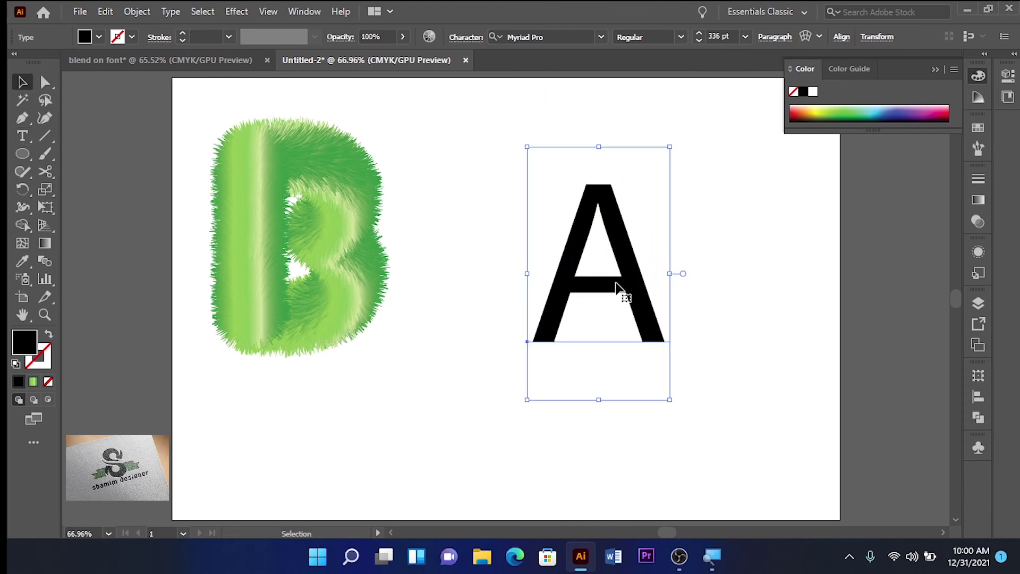
# - Make the A a black outline with no fill and expand it into paths
pyautogui.click(49, 335)
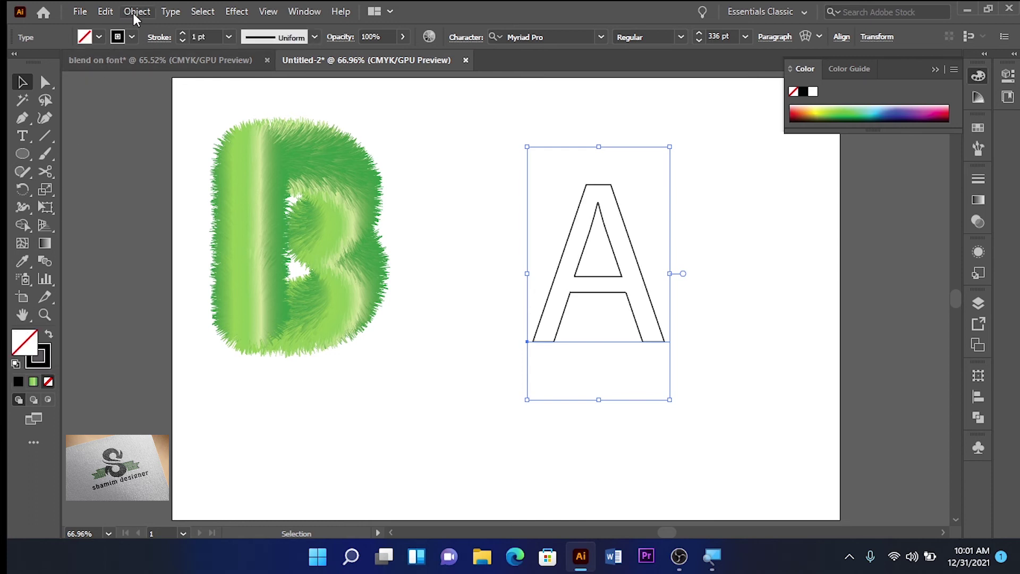
pyautogui.click(132, 13)
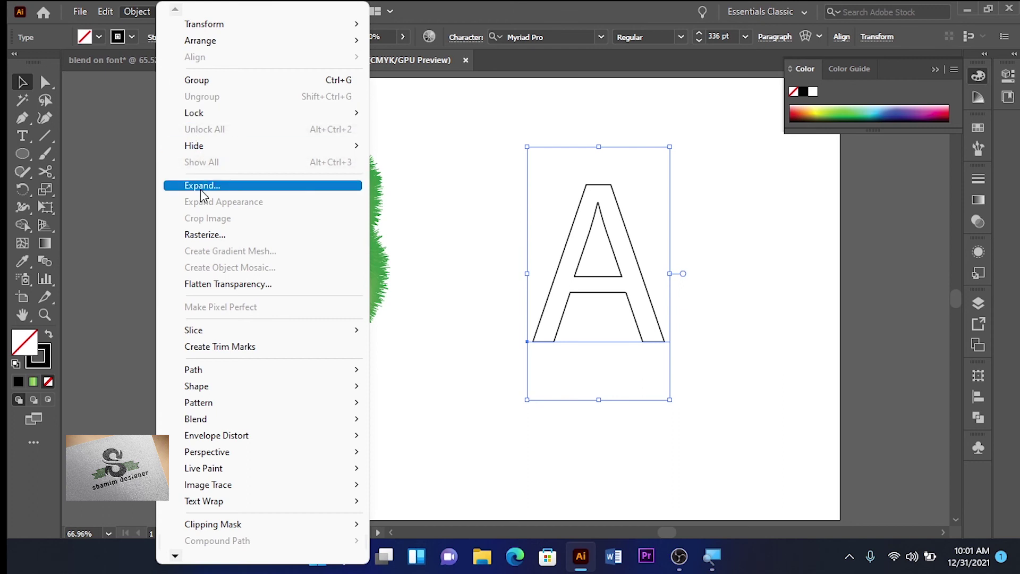
pyautogui.click(202, 194)
pyautogui.click(494, 361)
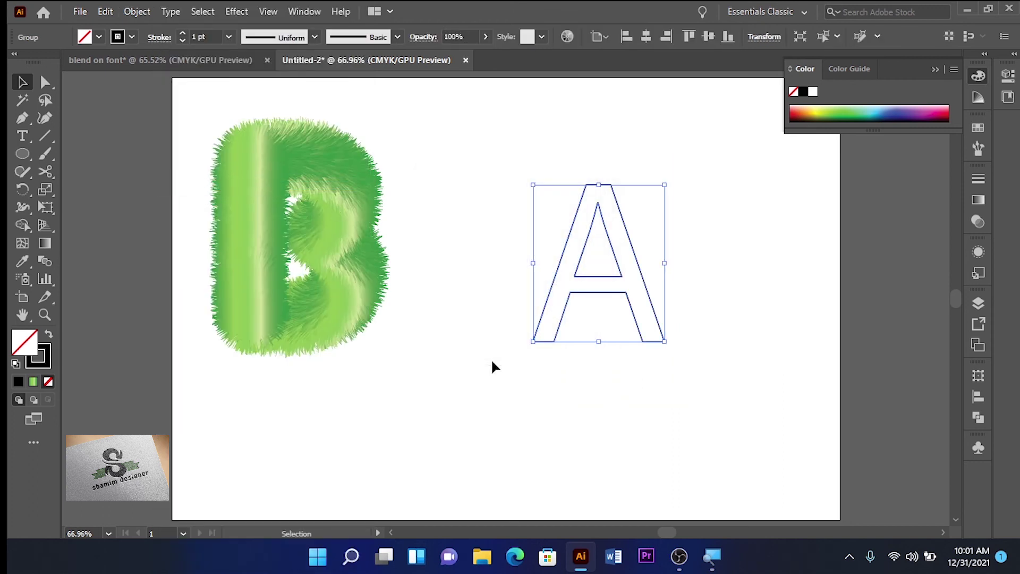
# - Delete the A's lower-left anchor, inner triangle, crossbar and right leg's inner bottom segment
pyautogui.click(45, 82)
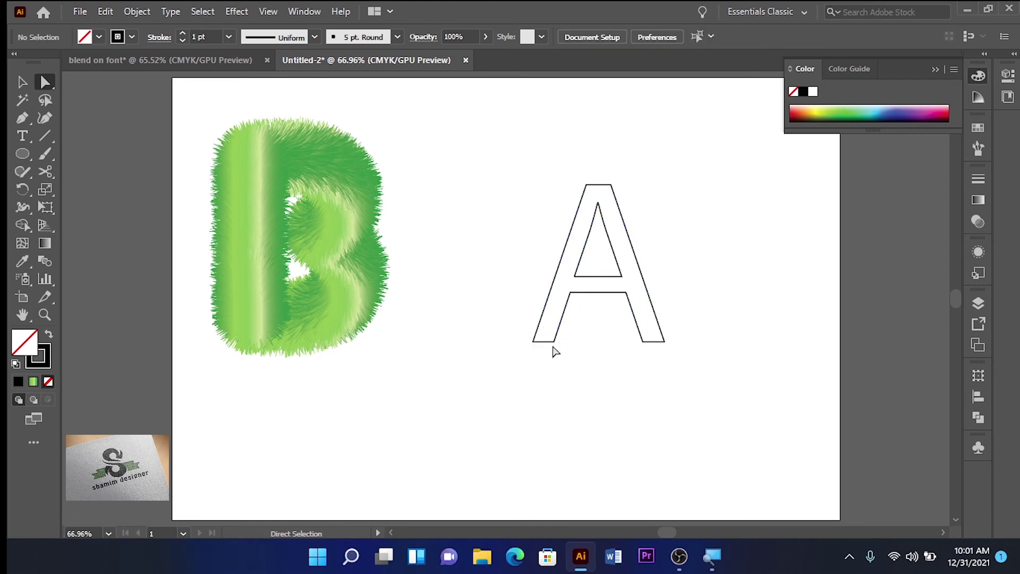
pyautogui.moveTo(548, 337); pyautogui.dragTo(573, 353)
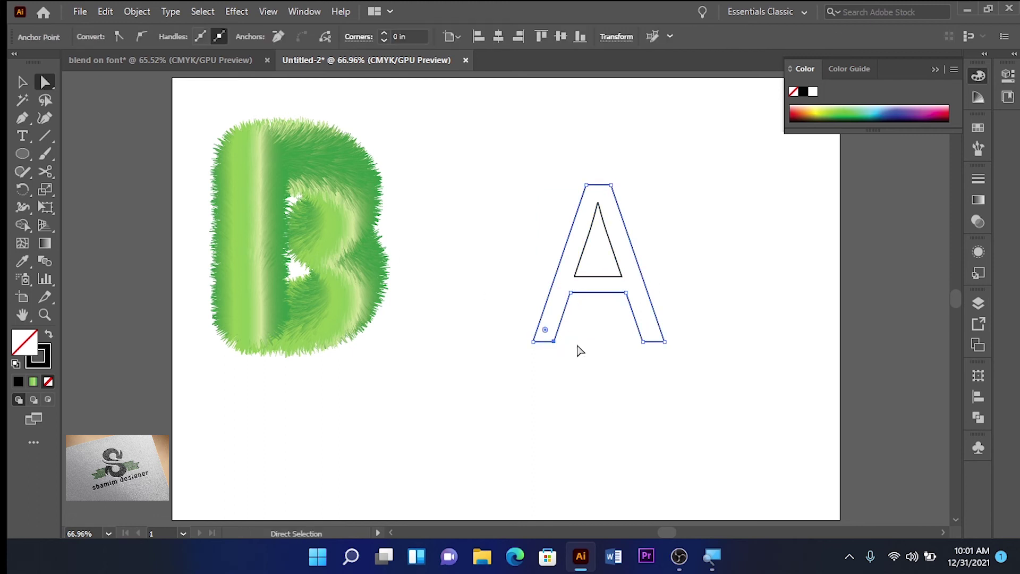
pyautogui.press('Delete')
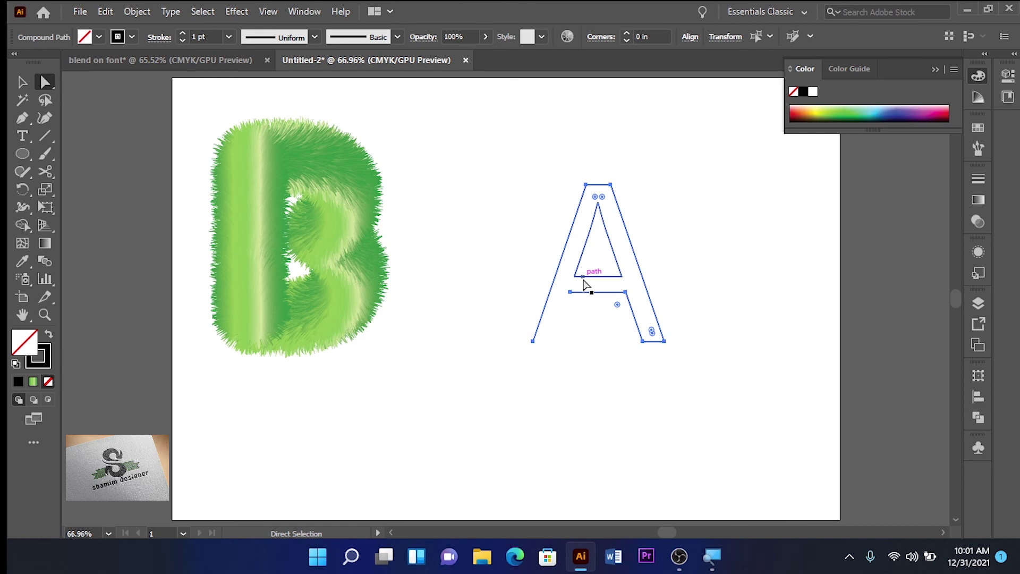
pyautogui.click(576, 276)
pyautogui.press('Delete')
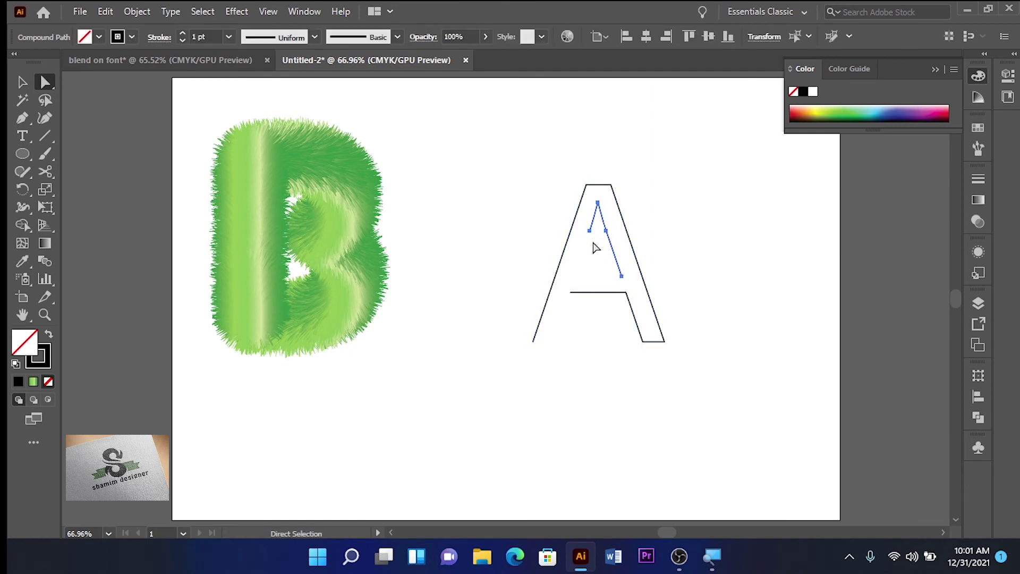
pyautogui.press('Delete')
pyautogui.click(577, 292)
pyautogui.press('Delete')
pyautogui.click(566, 288)
pyautogui.click(626, 292)
pyautogui.press('Delete')
pyautogui.click(634, 364)
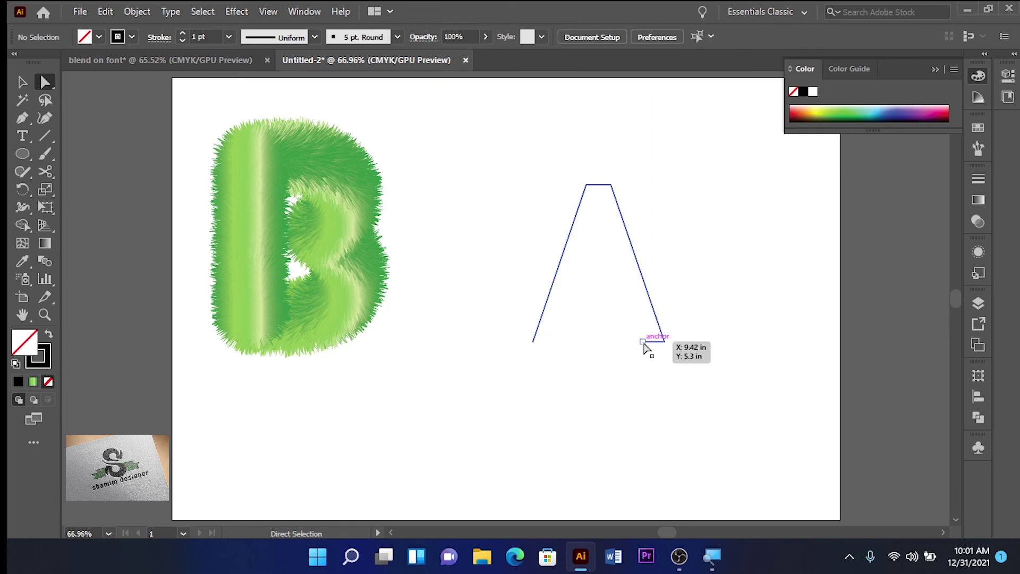
# - Release the A's compound path, then nudge the fuzzy B further up-left
pyautogui.click(22, 81)
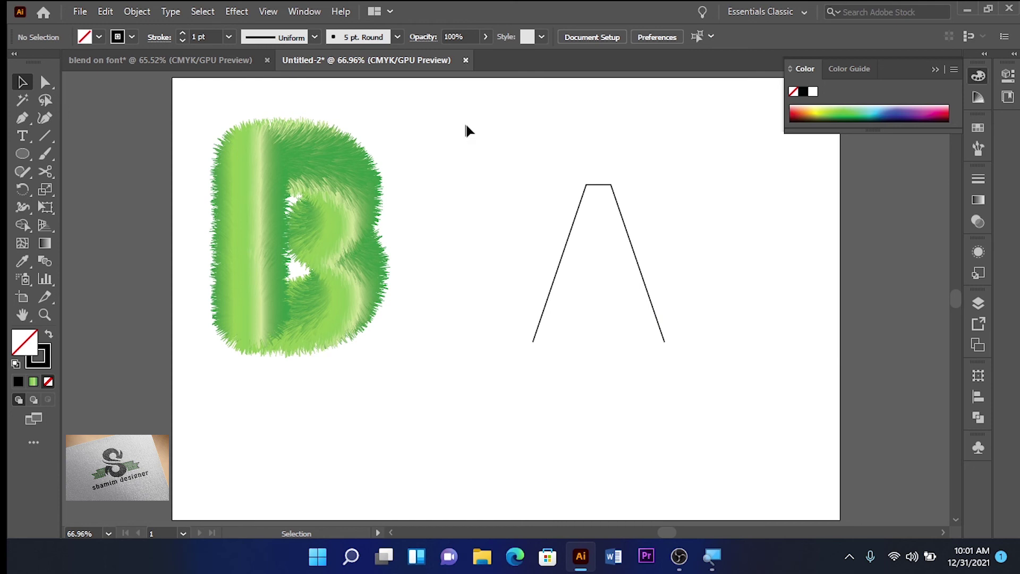
pyautogui.moveTo(732, 429); pyautogui.dragTo(500, 218)
pyautogui.click(139, 12)
pyautogui.moveTo(218, 540)
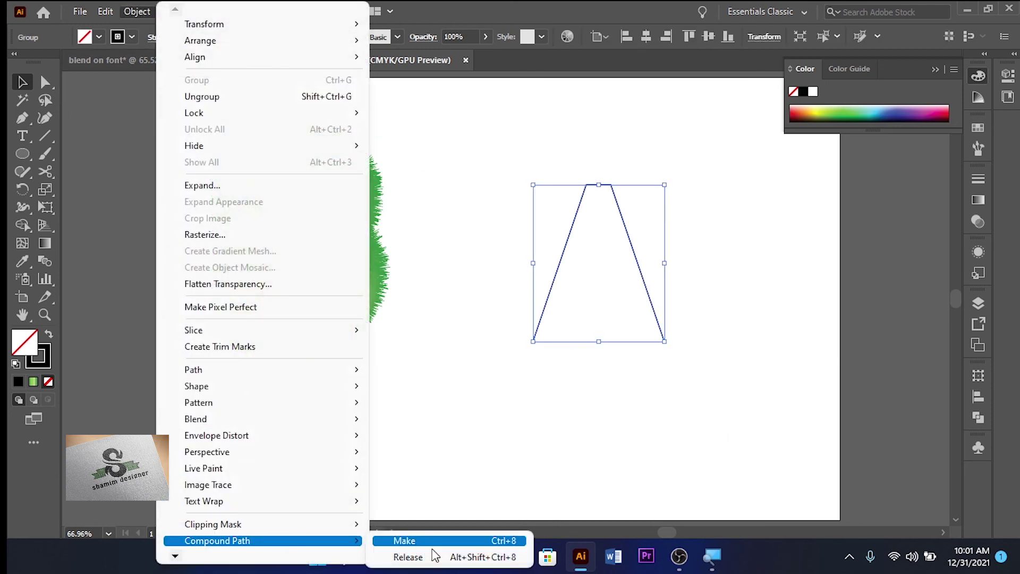
pyautogui.click(436, 558)
pyautogui.click(561, 449)
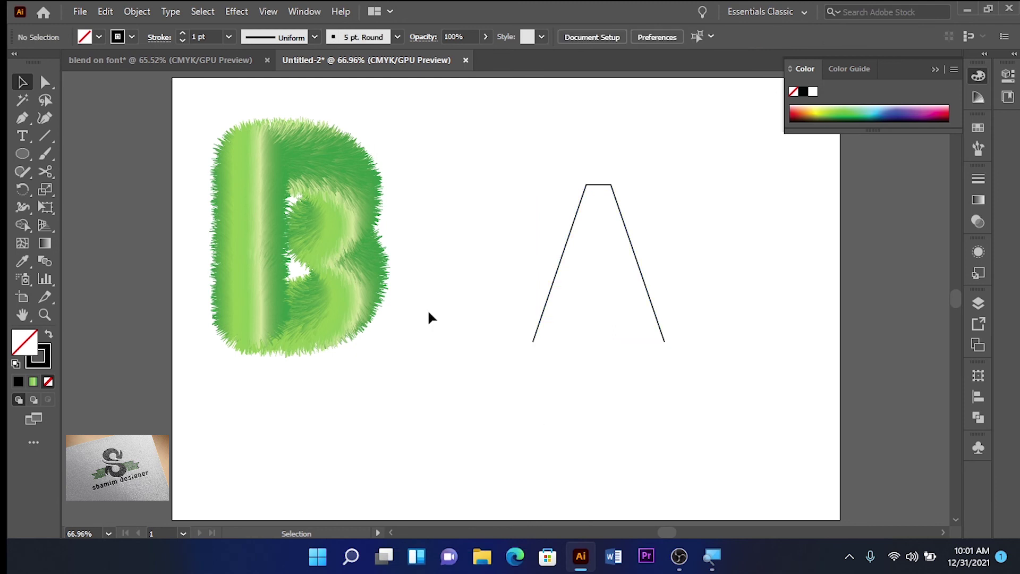
pyautogui.moveTo(346, 263); pyautogui.dragTo(318, 242)
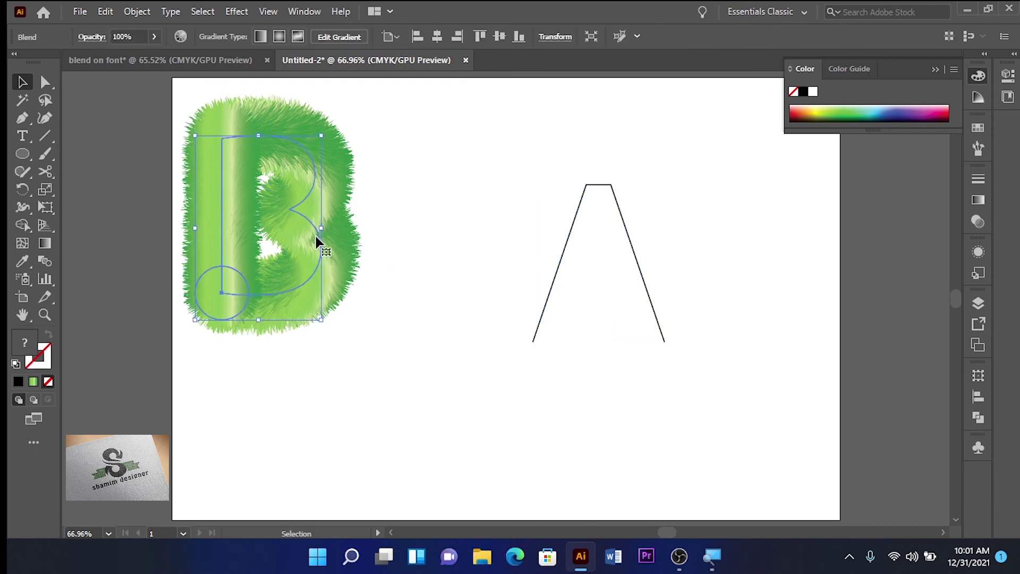
# - Duplicate the fuzzy B blend, replace its spine with the A path, and stretch it taller
pyautogui.moveTo(318, 242); pyautogui.dragTo(842, 396)
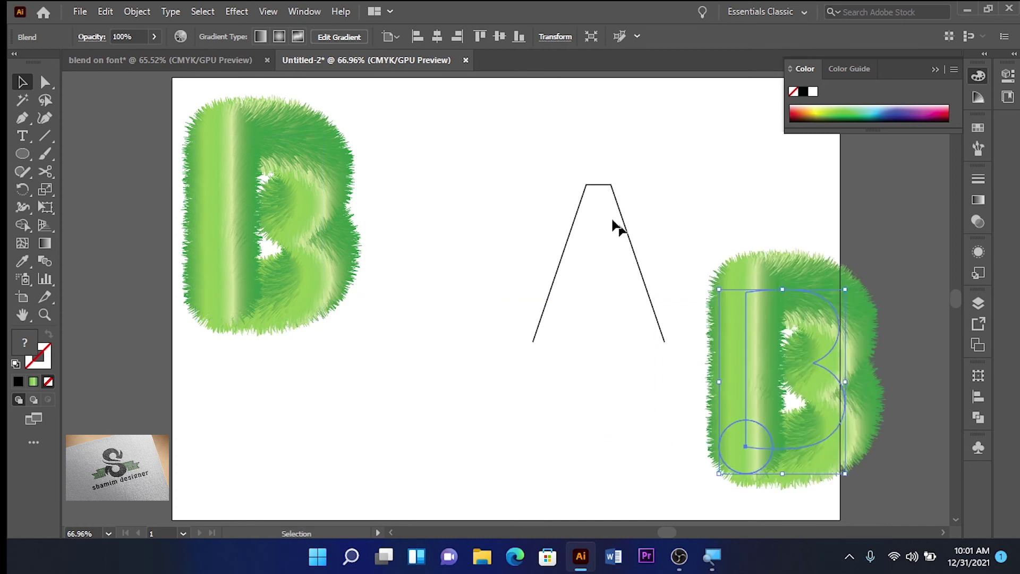
pyautogui.moveTo(550, 148); pyautogui.dragTo(793, 372)
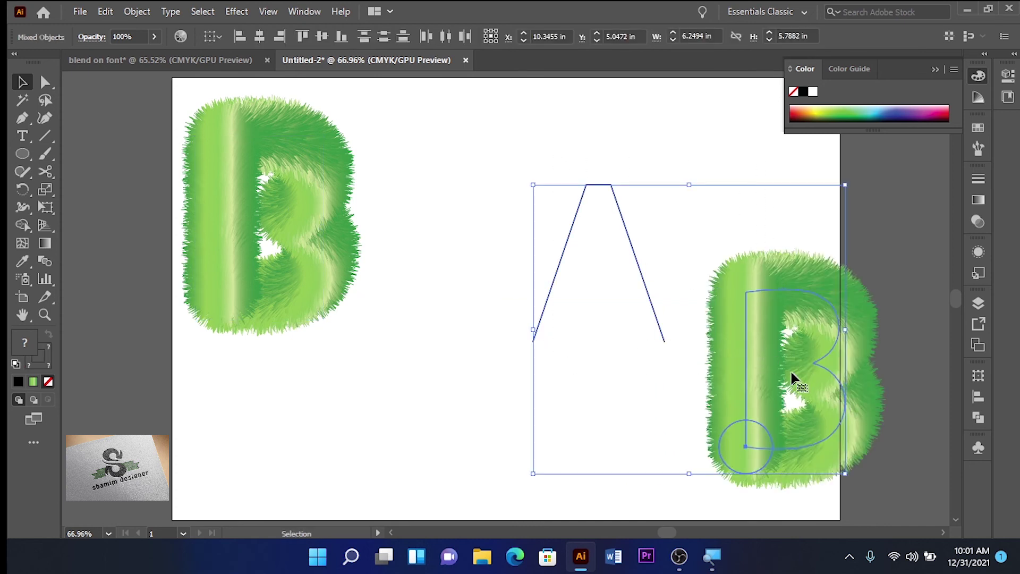
pyautogui.click(137, 12)
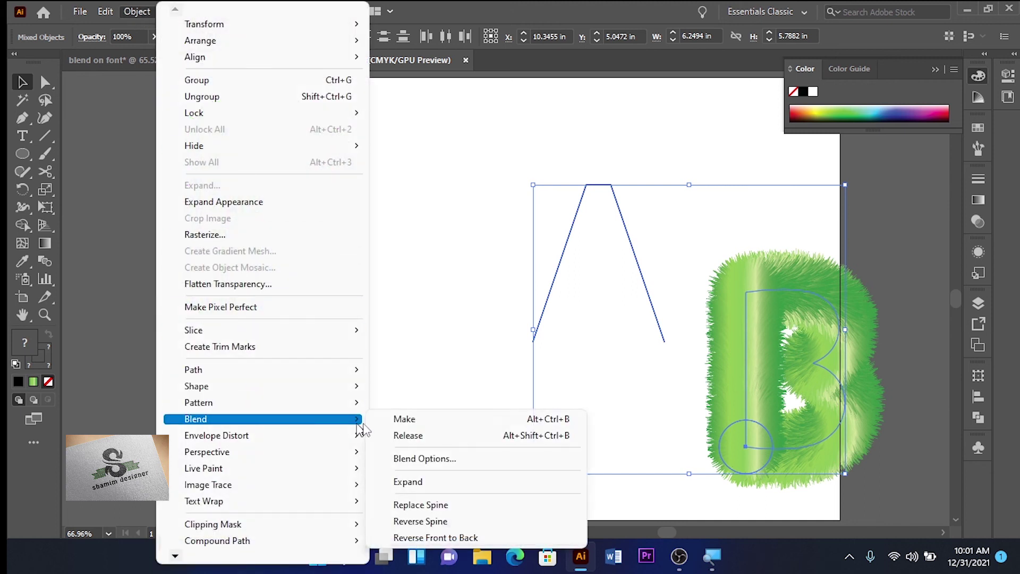
pyautogui.moveTo(196, 419)
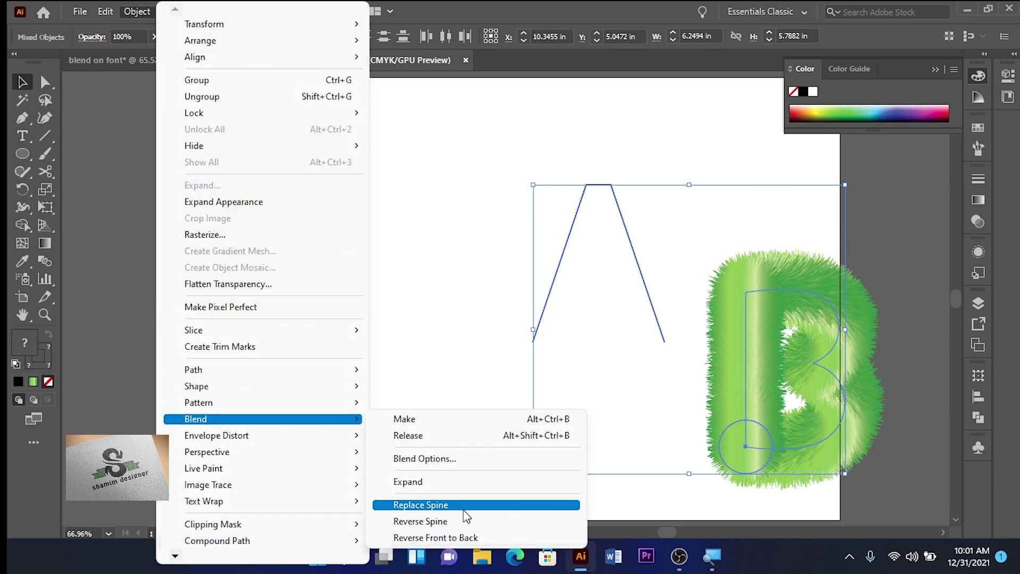
pyautogui.click(453, 508)
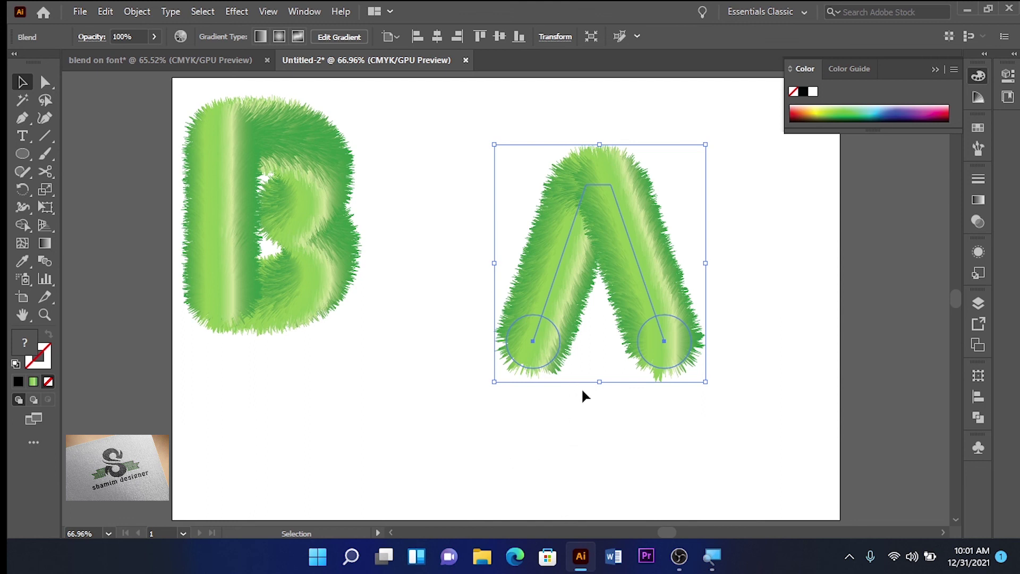
pyautogui.moveTo(598, 382); pyautogui.dragTo(599, 420)
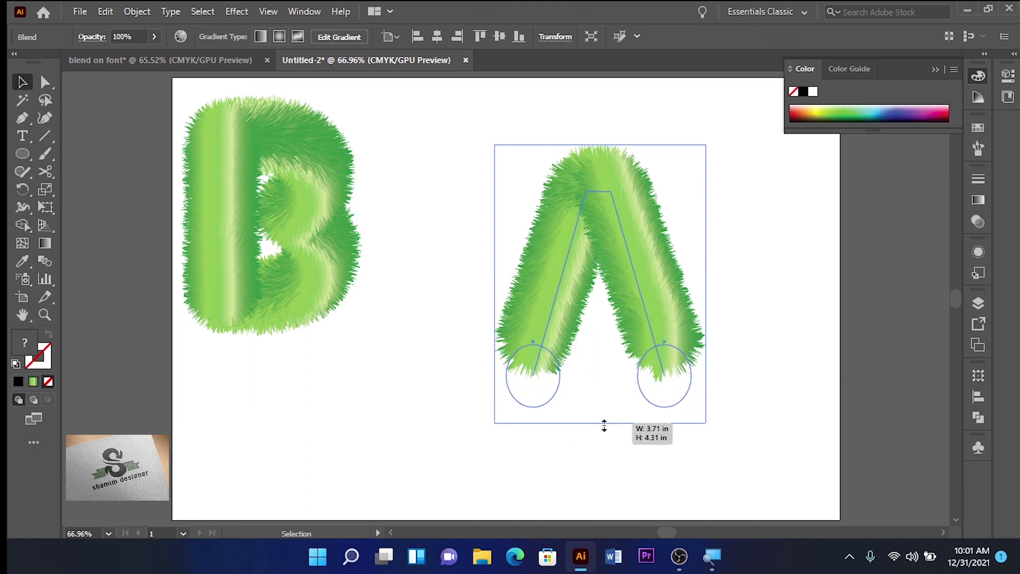
pyautogui.click(782, 379)
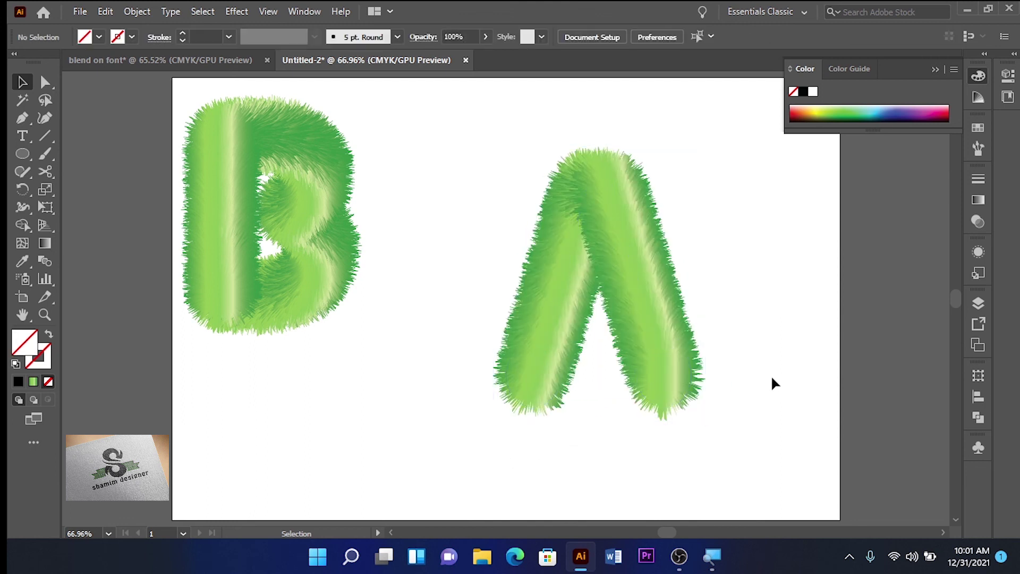
# - Draw a short horizontal line below the B and reset default fill and stroke
pyautogui.click(43, 140)
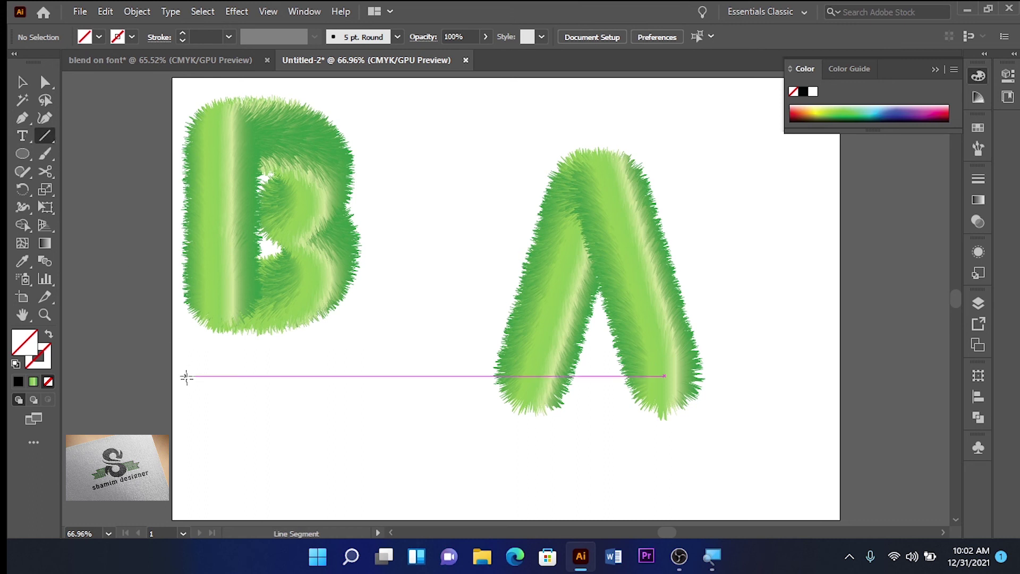
pyautogui.moveTo(236, 424); pyautogui.dragTo(317, 424)
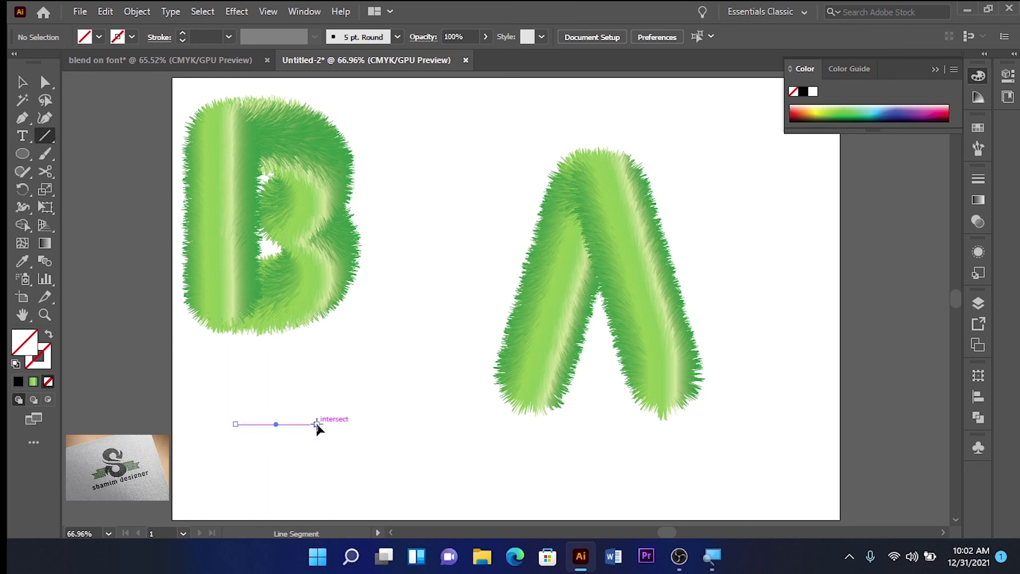
pyautogui.click(15, 366)
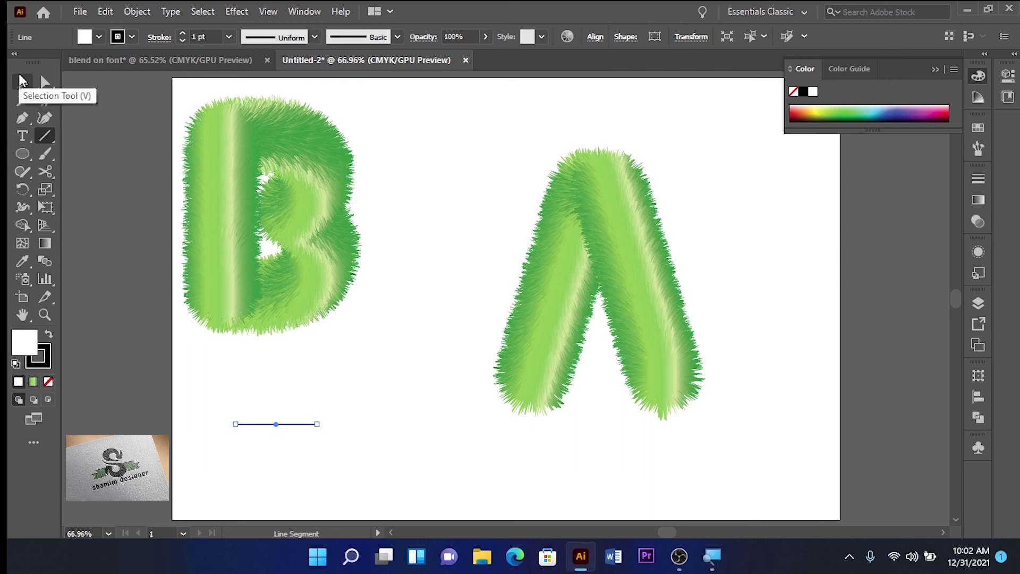
# - Alt-drag a copy of the fuzzy A blend to the lower right
pyautogui.click(23, 82)
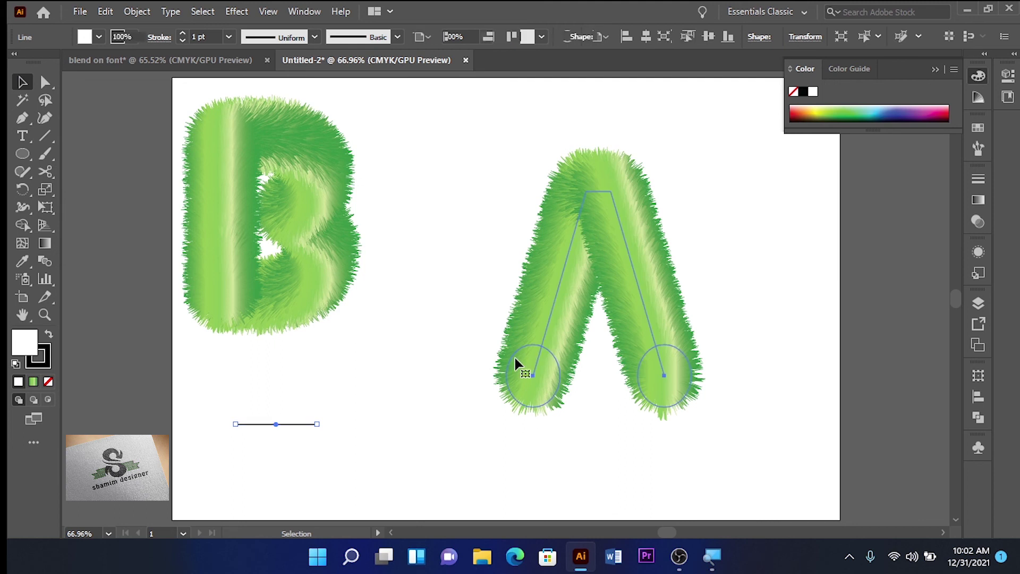
pyautogui.click(543, 344)
pyautogui.moveTo(543, 346); pyautogui.dragTo(756, 434)
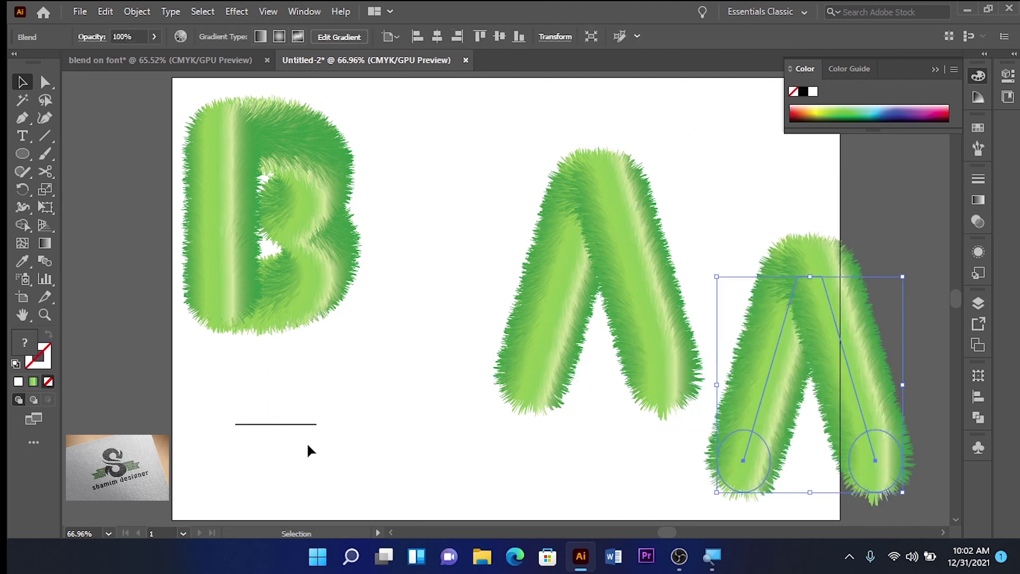
# - Replace the A copy's spine with the short horizontal line
pyautogui.keyDown('shift'); pyautogui.click(248, 425); pyautogui.keyUp('shift')
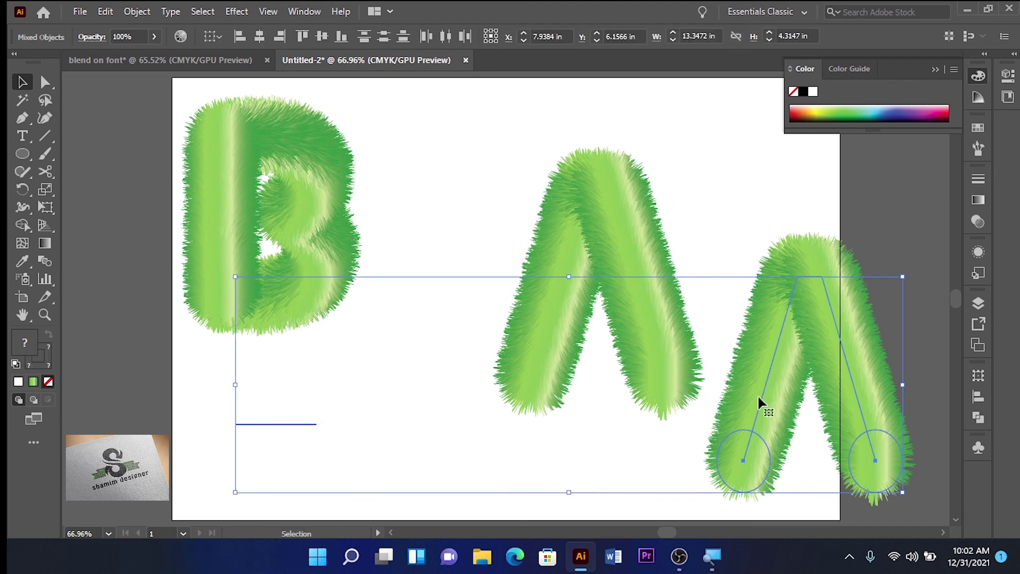
pyautogui.click(139, 11)
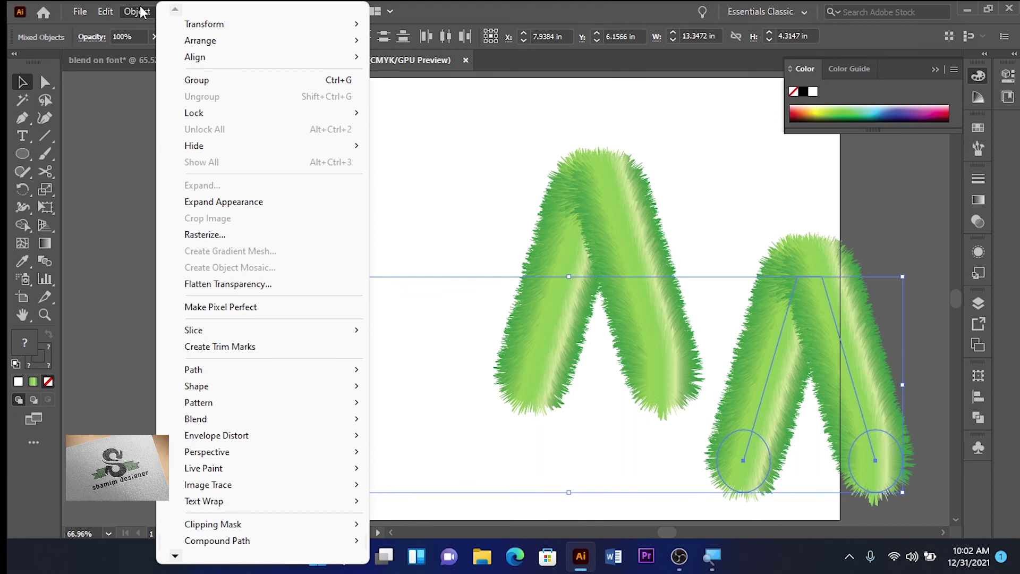
pyautogui.moveTo(196, 419)
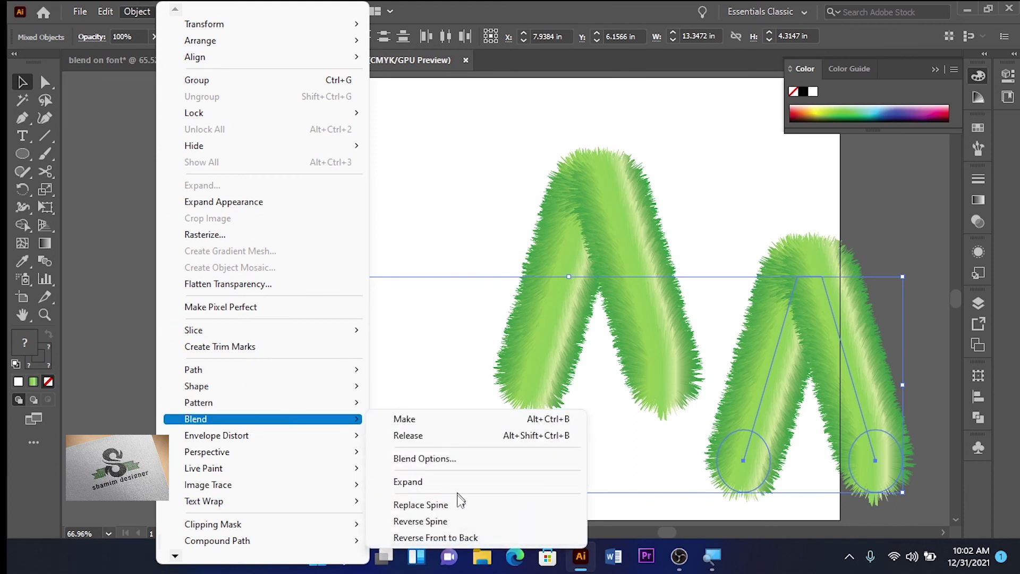
pyautogui.click(457, 505)
# - Place the short blend across the A's middle, flatten it, and send it to back
pyautogui.moveTo(283, 439); pyautogui.dragTo(615, 345)
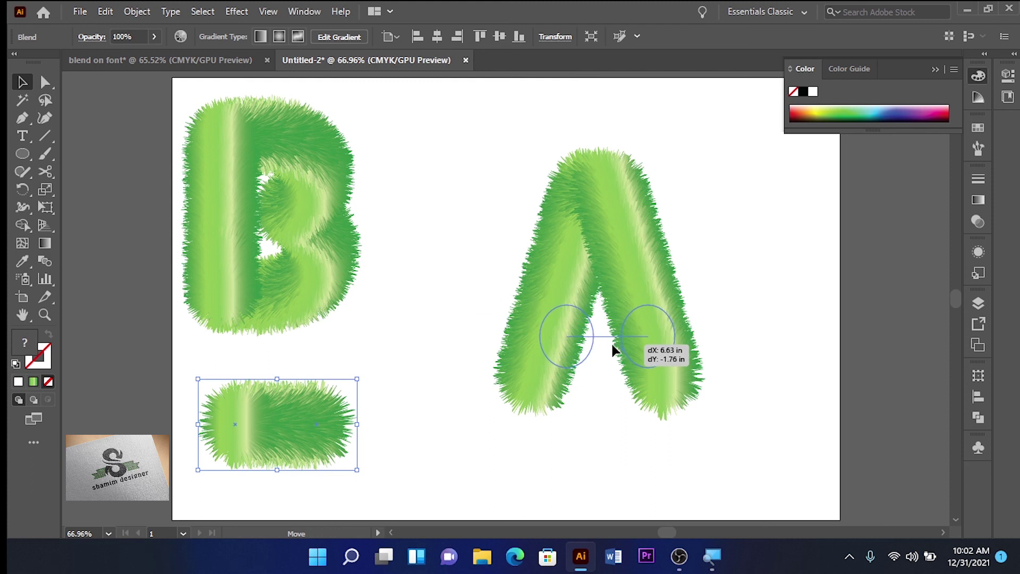
pyautogui.moveTo(615, 345); pyautogui.dragTo(610, 345)
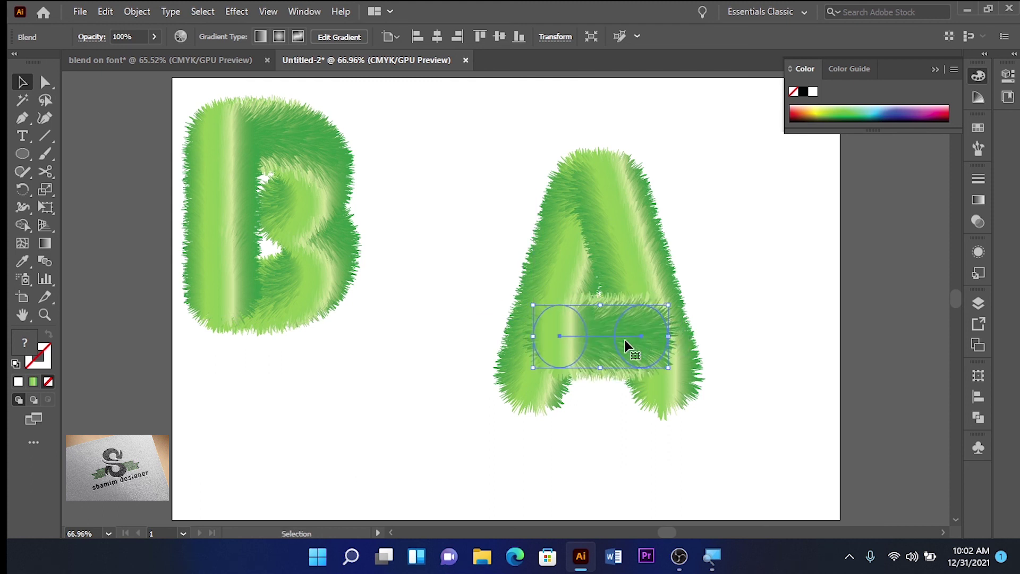
pyautogui.moveTo(600, 306); pyautogui.dragTo(599, 315)
pyautogui.rightClick(601, 324)
pyautogui.moveTo(679, 247)
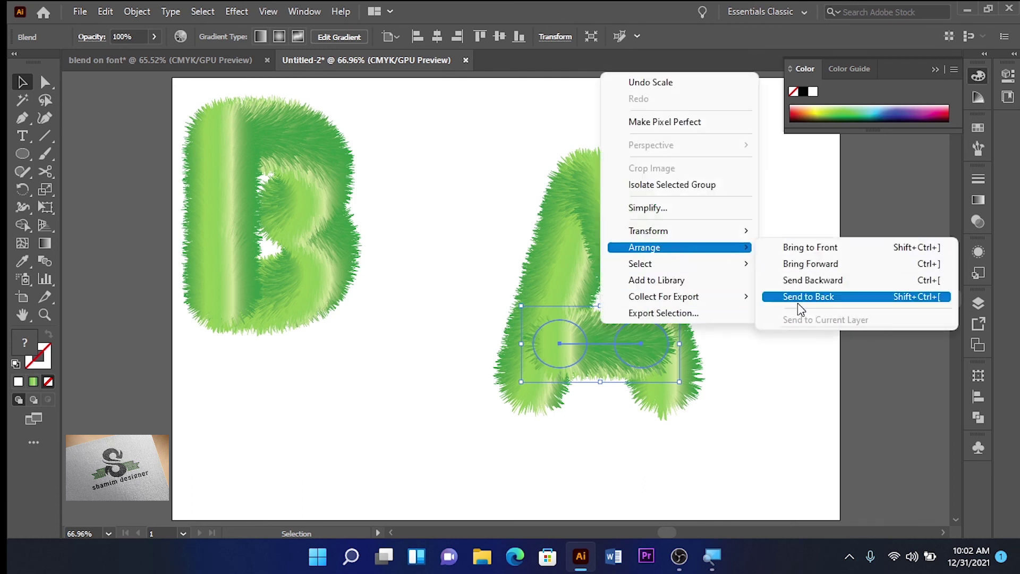
pyautogui.click(801, 302)
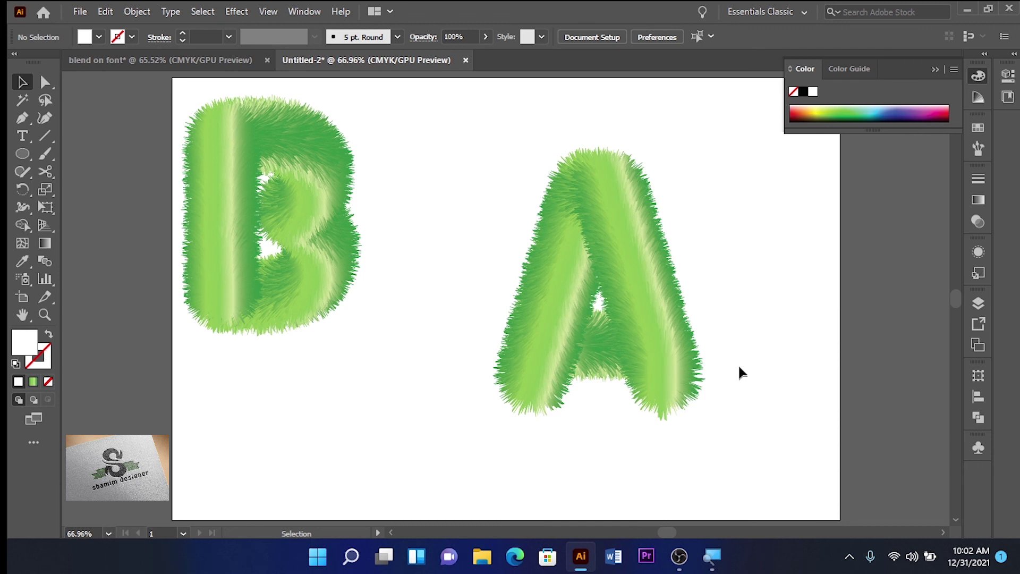
# - Group the A's legs and crossbar into one object
pyautogui.moveTo(466, 215); pyautogui.dragTo(694, 382)
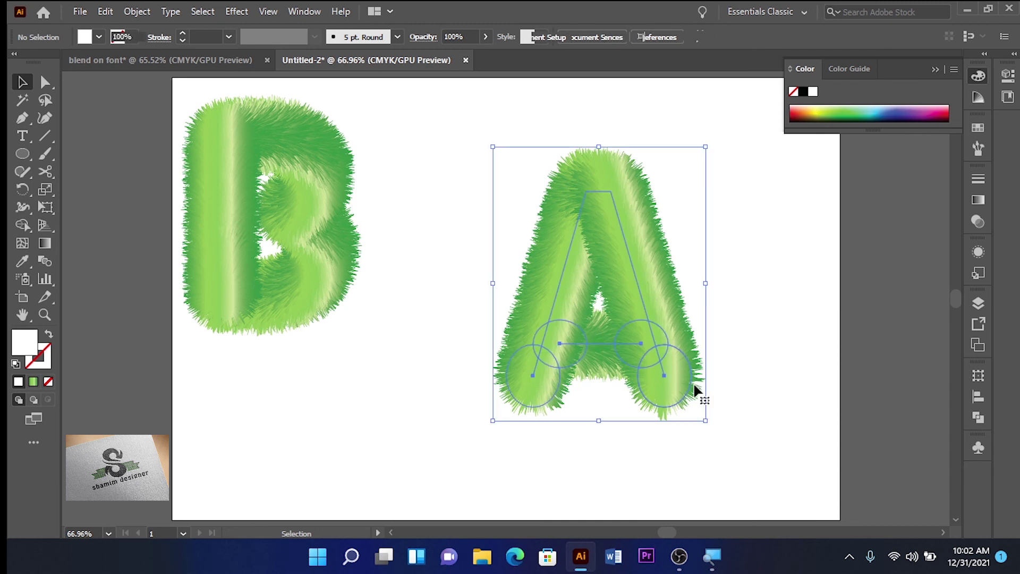
pyautogui.click(671, 356)
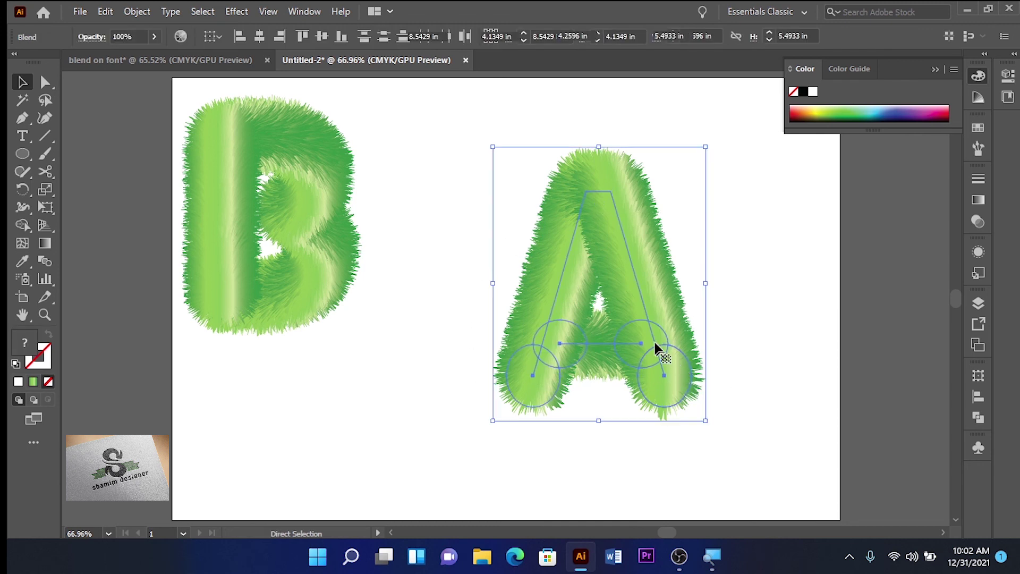
pyautogui.hotkey('ctrl', 'g')
# - Position the B and A side by side near the middle of the artboard
pyautogui.moveTo(633, 307); pyautogui.dragTo(696, 293)
pyautogui.moveTo(328, 269); pyautogui.dragTo(439, 336)
pyautogui.moveTo(628, 275); pyautogui.dragTo(589, 285)
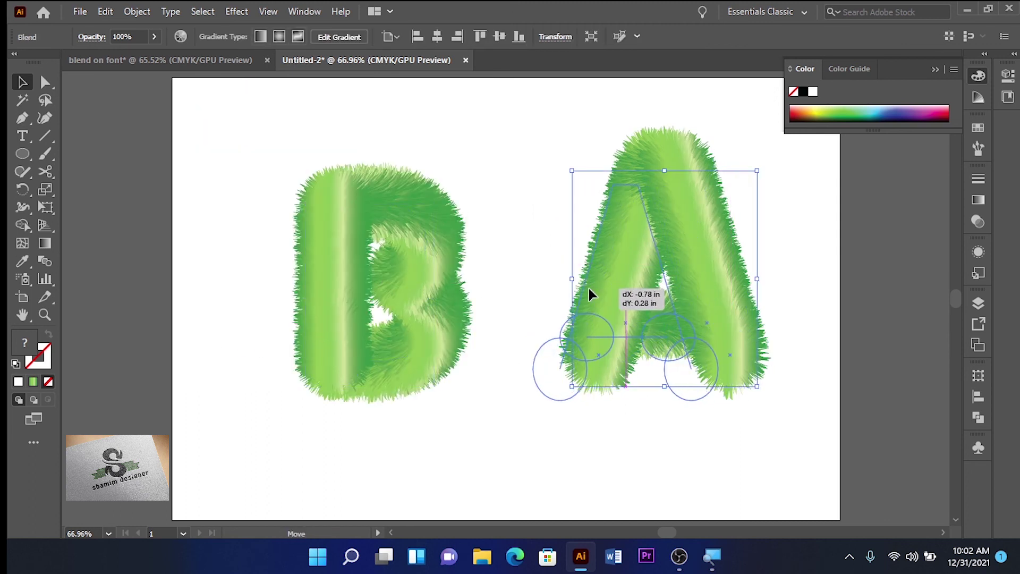
pyautogui.click(765, 324)
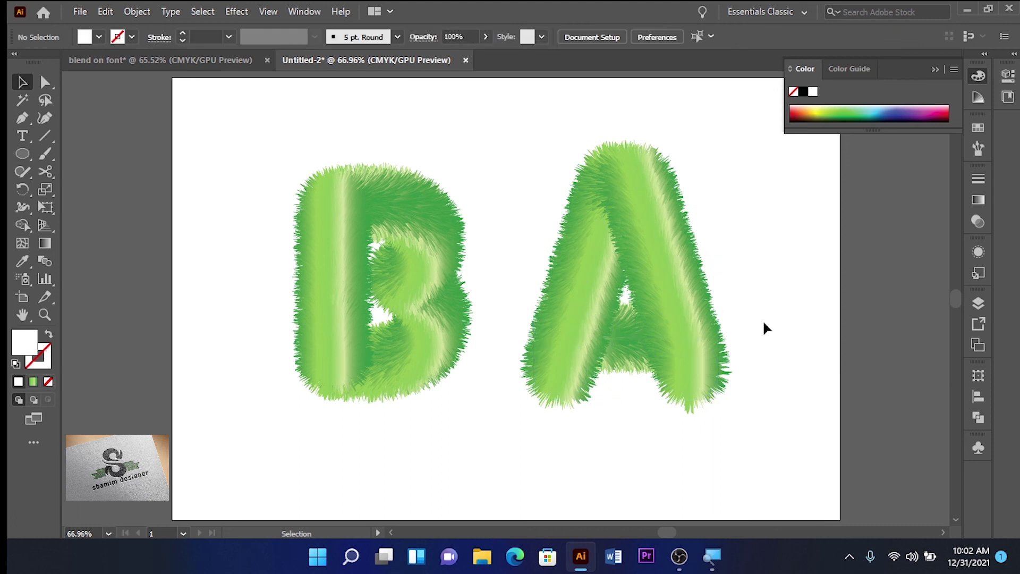